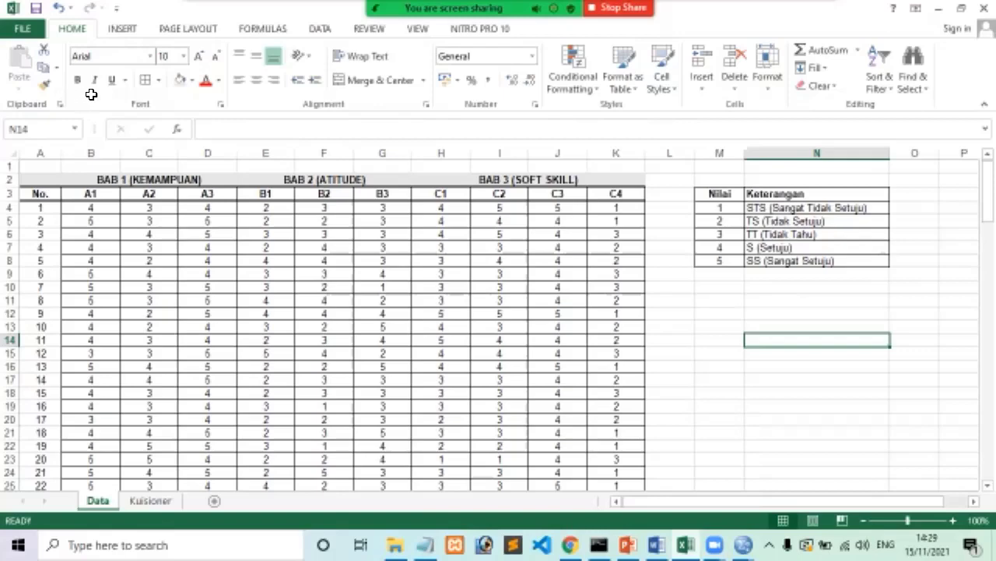
# Review the three BAB section headings and their question codes A1 to C4 on the Data sheet
pyautogui.click(149, 179)
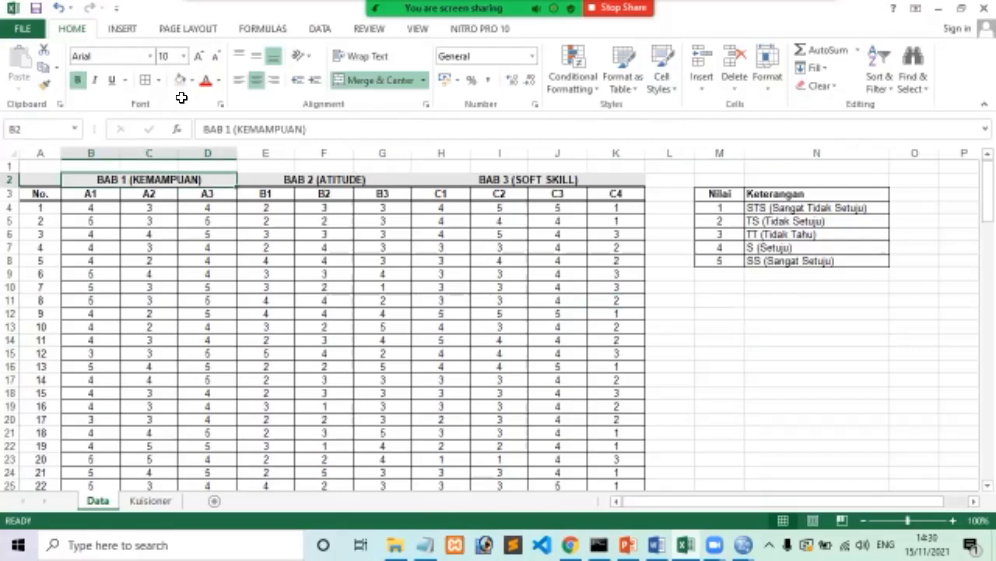
pyautogui.press('Right')
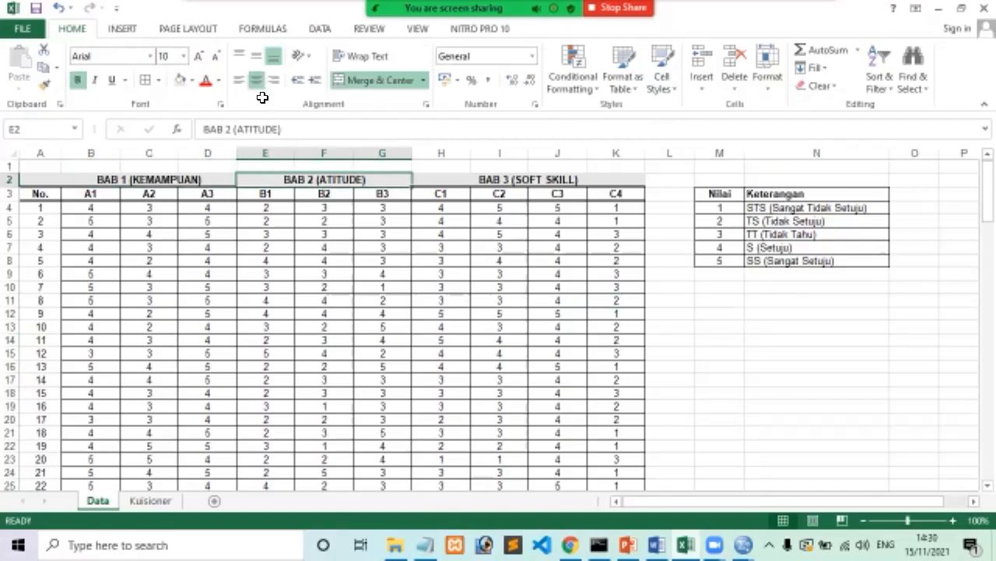
pyautogui.press('Right')
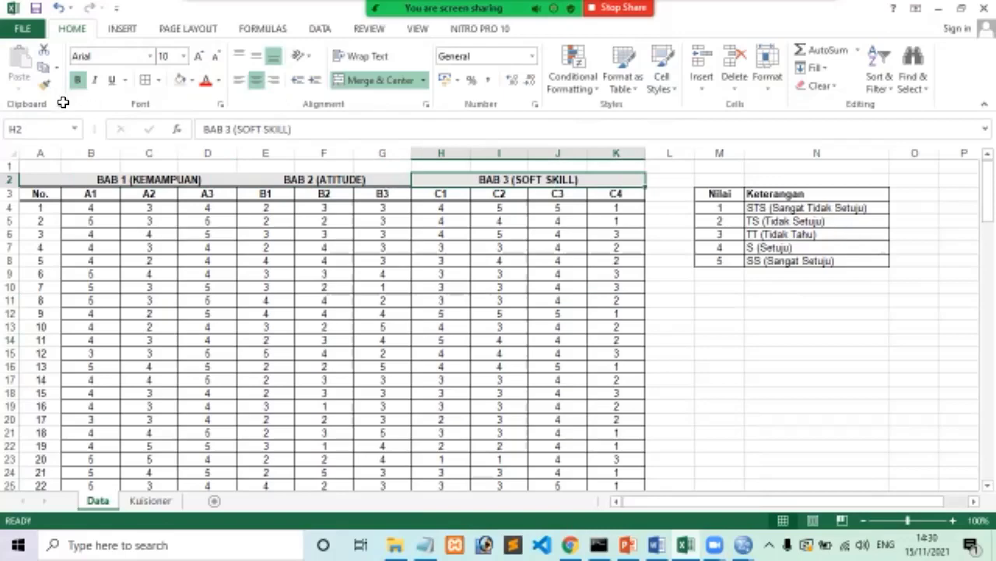
pyautogui.press('Return')
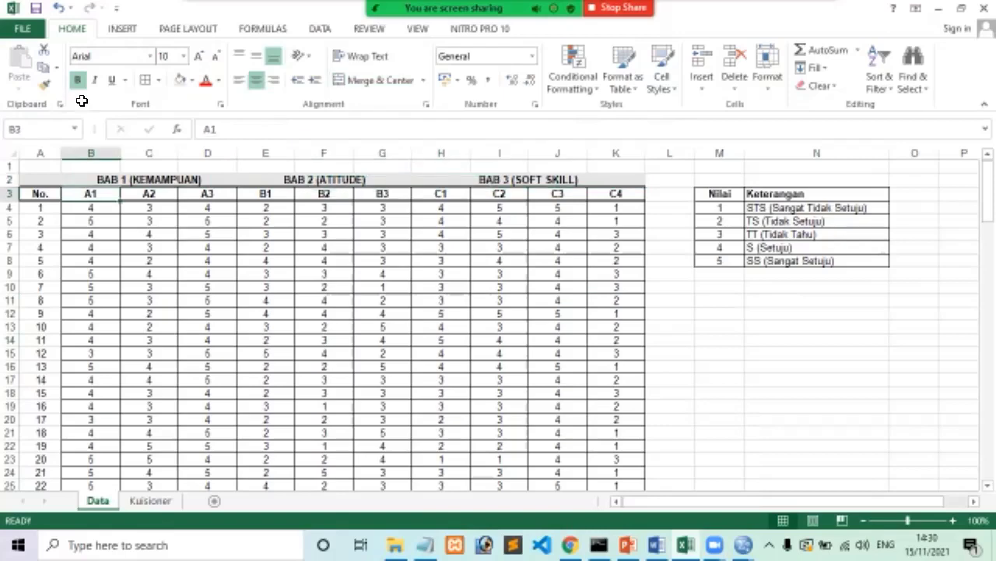
pyautogui.press('Right')
pyautogui.press('Right')
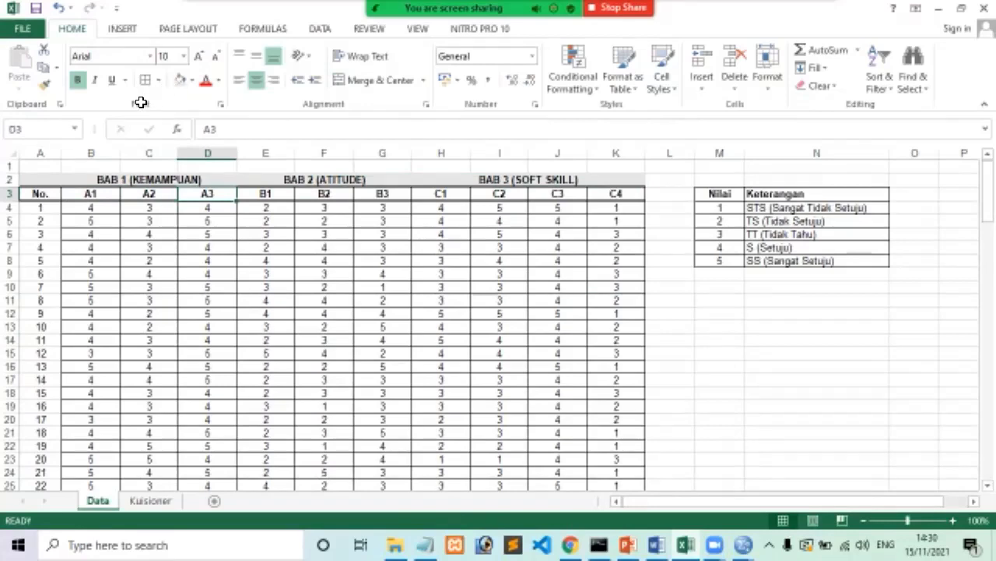
pyautogui.press('Right')
pyautogui.press('Right')
pyautogui.press('Right')
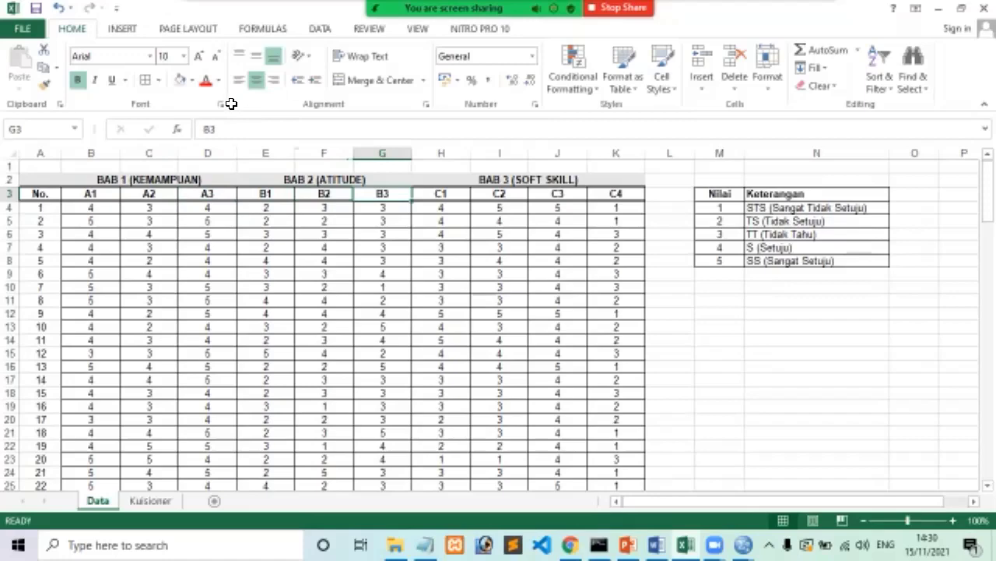
pyautogui.press('Right')
pyautogui.press('Right')
pyautogui.press('Right')
pyautogui.press('Right')
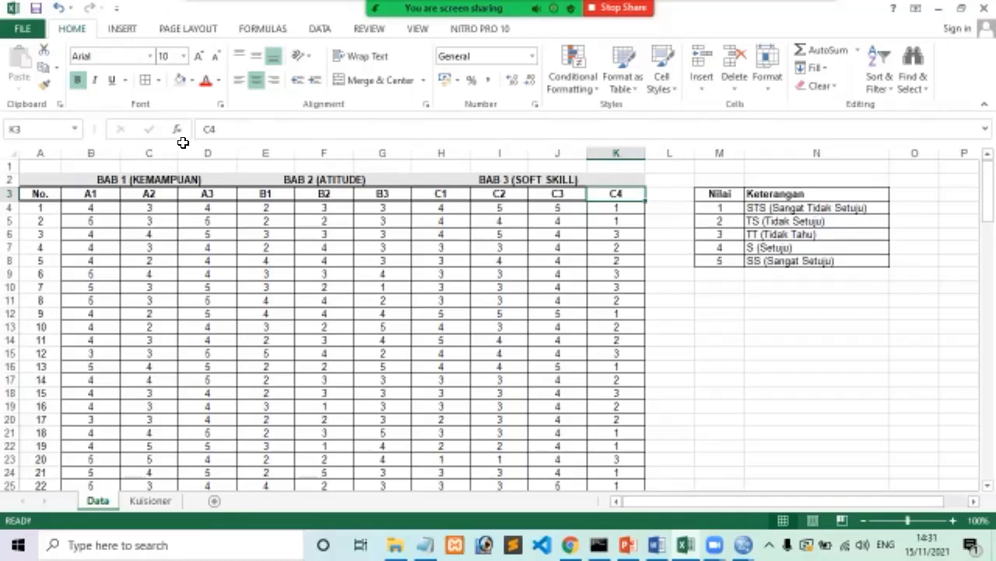
# Launch IBM SPSS Statistics and bring up a blank dataset in Variable View
pyautogui.press('super')
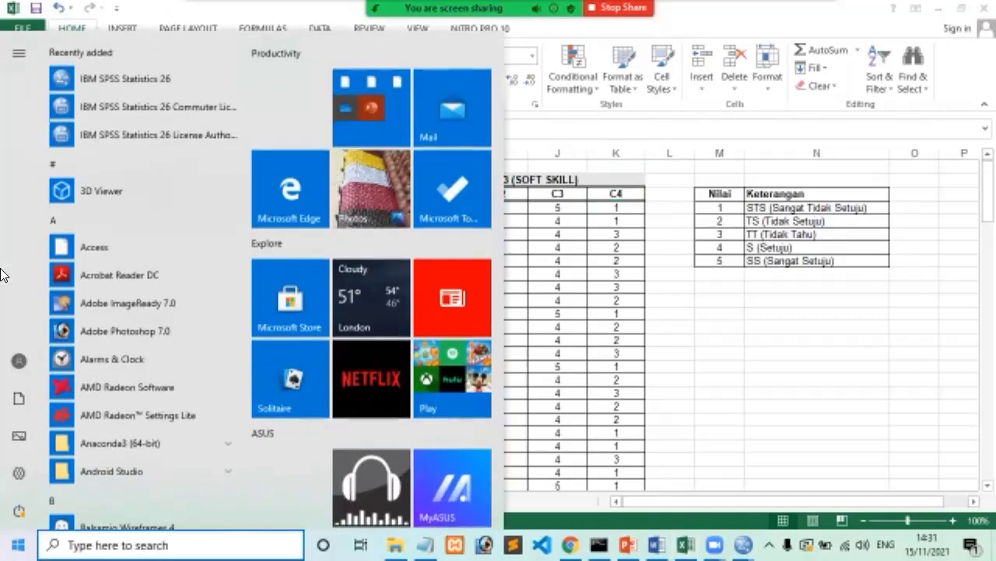
pyautogui.write('spss')
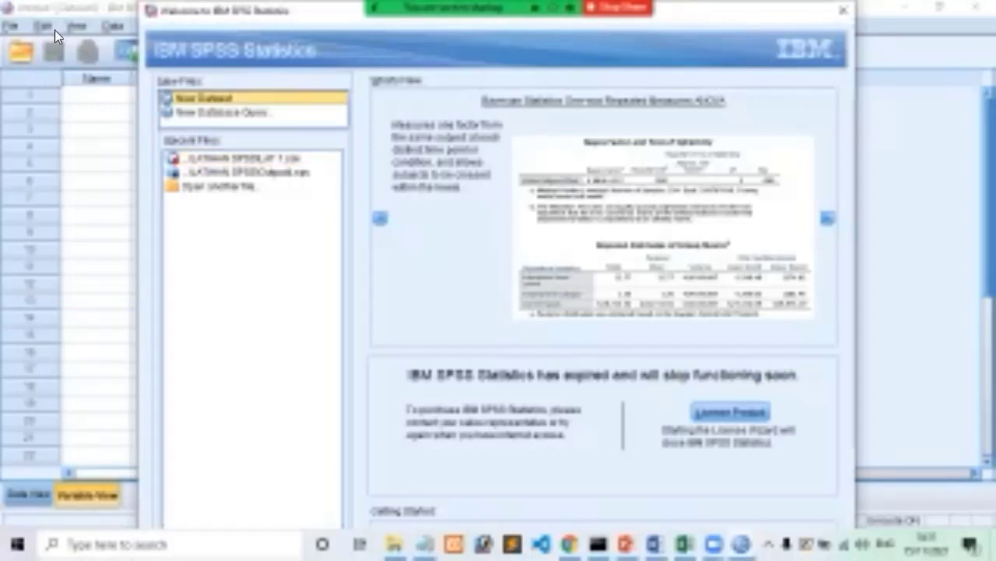
pyautogui.press('Return')
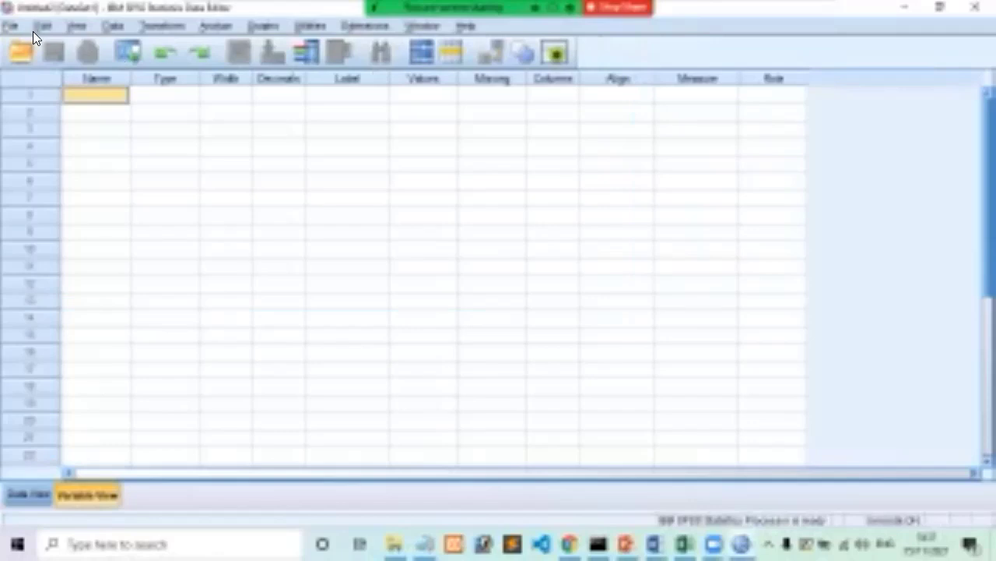
pyautogui.click(154, 112)
# Check the question codes in the Excel sheet and define variables A1, A2 and A3 in the SPSS dataset
pyautogui.hotkey('alt', 'Tab')
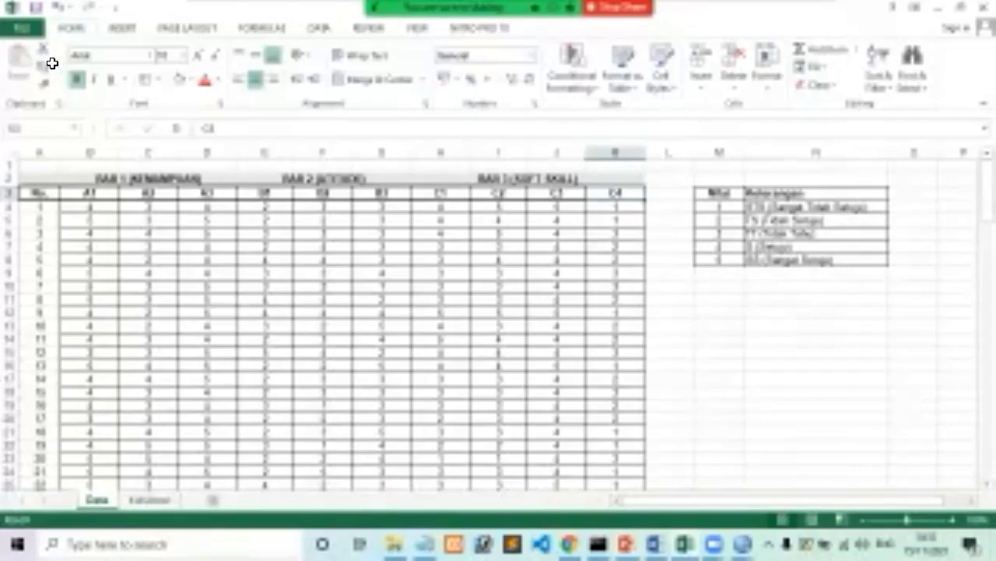
pyautogui.hotkey('alt', 'Tab')
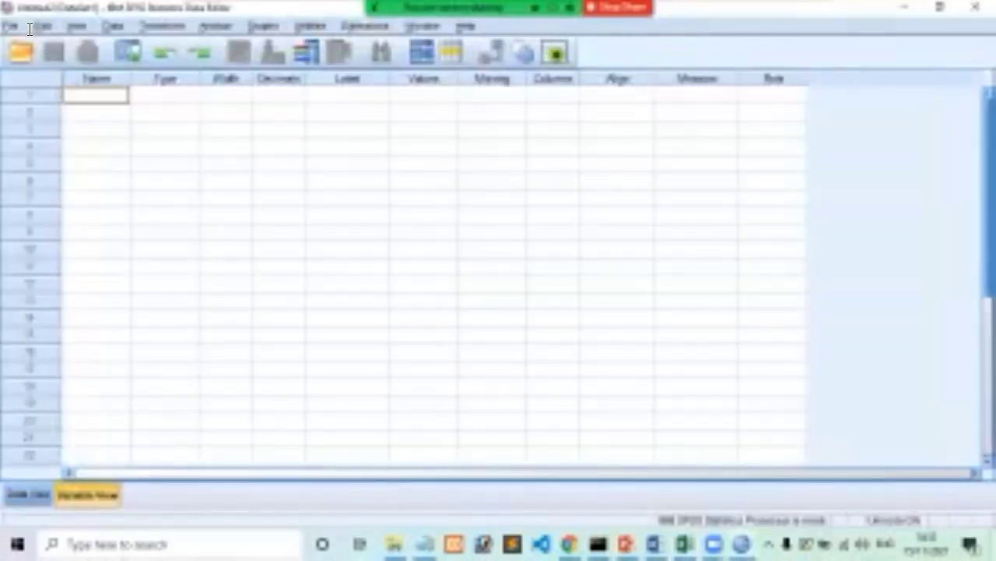
pyautogui.write('d1')
pyautogui.press('Return')
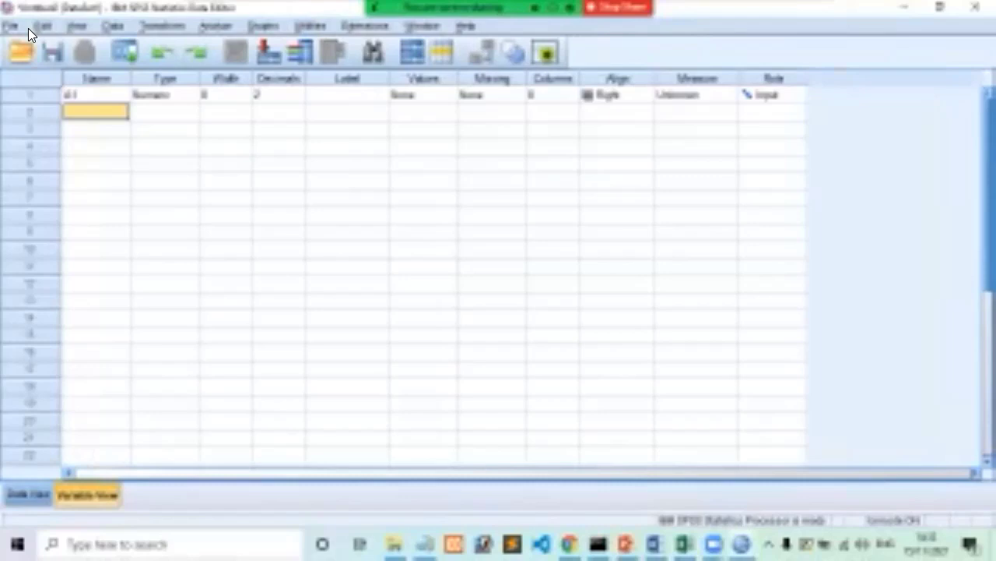
pyautogui.write('d2')
pyautogui.press('Return')
pyautogui.write('d3')
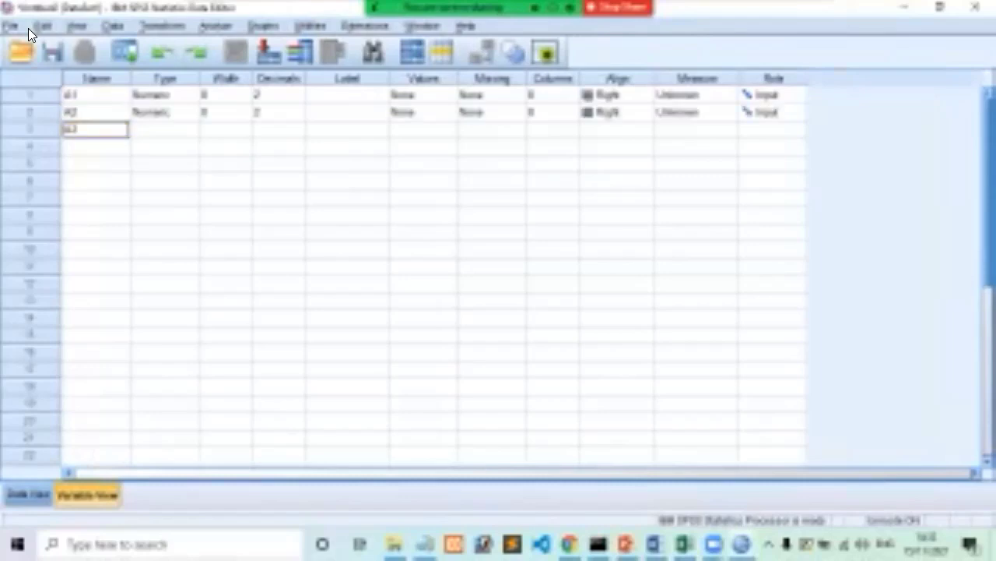
pyautogui.press('Return')
# Check the BAB 2 codes in the Excel sheet and add variables B1, B2 and B3 in SPSS
pyautogui.hotkey('alt', 'Tab')
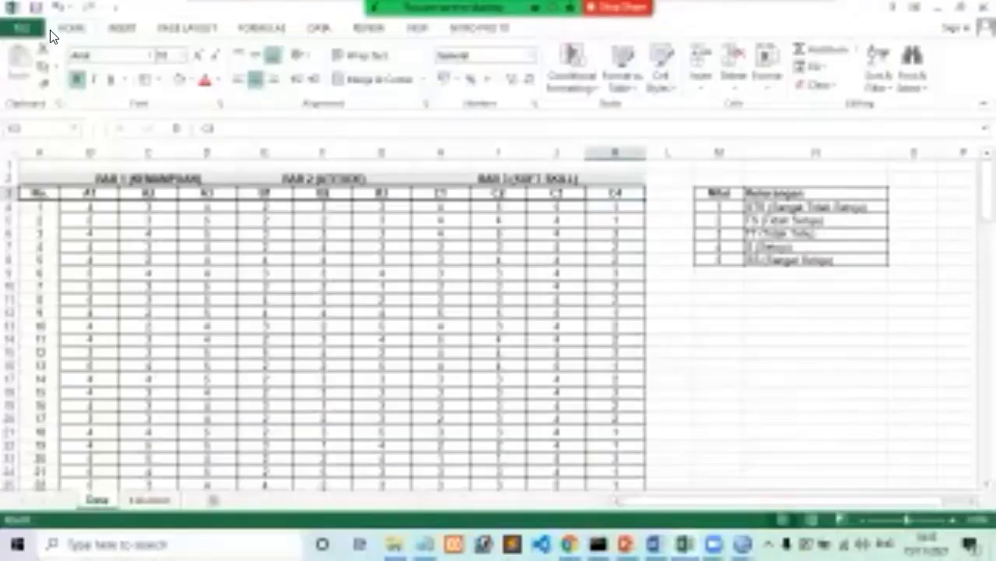
pyautogui.hotkey('alt', 'Tab')
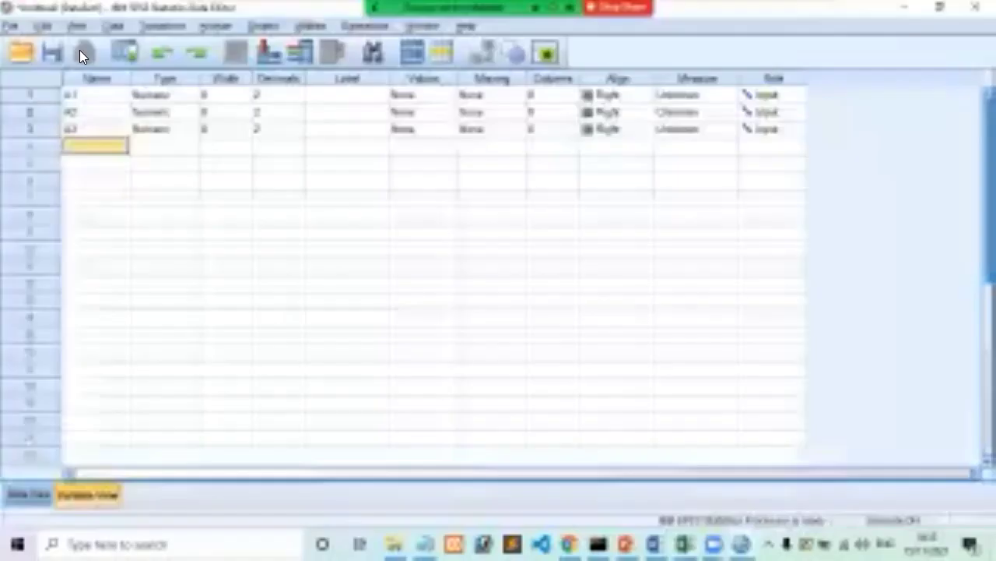
pyautogui.write('d1')
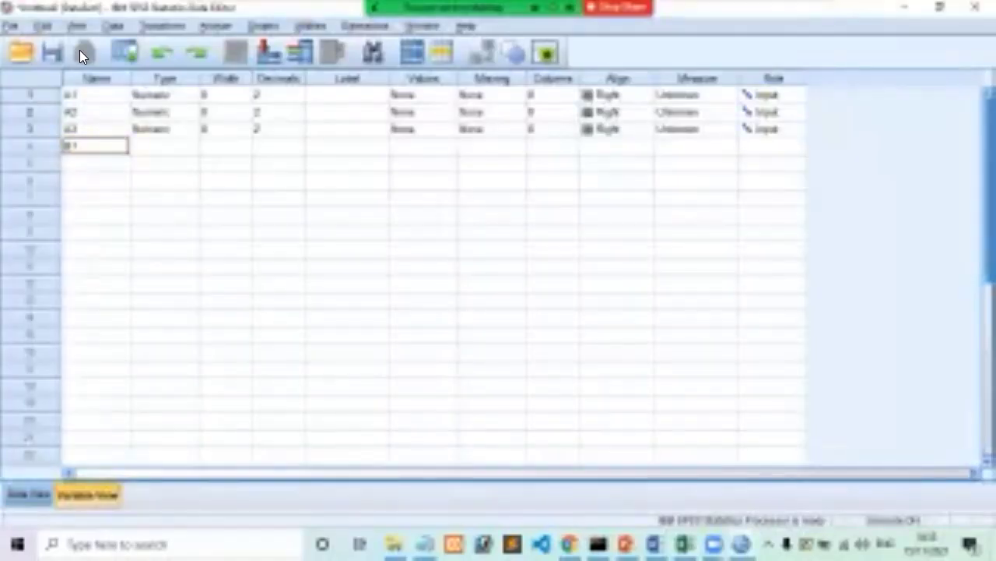
pyautogui.press('Return')
pyautogui.write('B2')
pyautogui.press('Return')
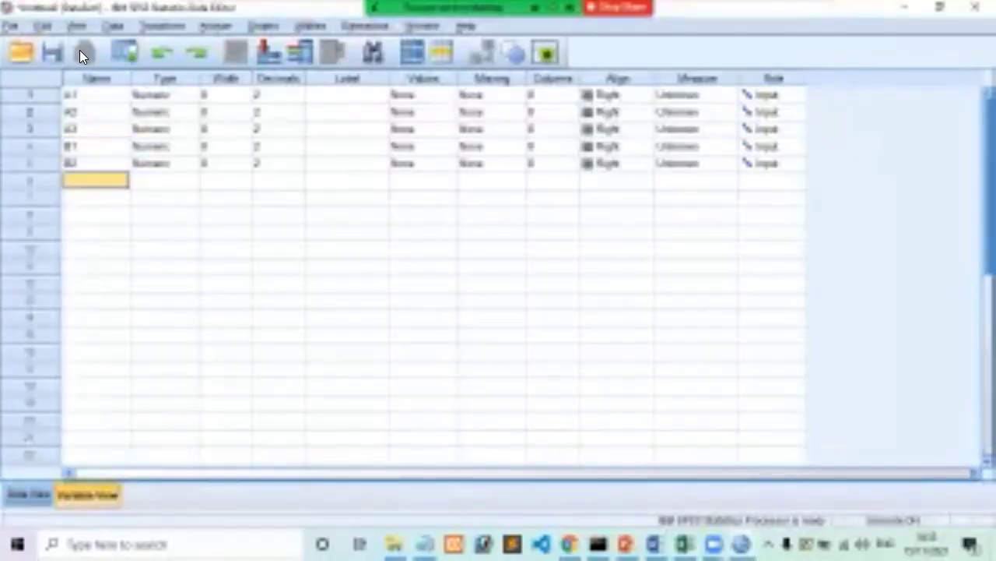
pyautogui.write('B3')
pyautogui.press('Return')
# Check the BAB 3 codes in the Excel sheet and add variables C1, C2, C3 and C4 in SPSS
pyautogui.hotkey('alt', 'Tab')
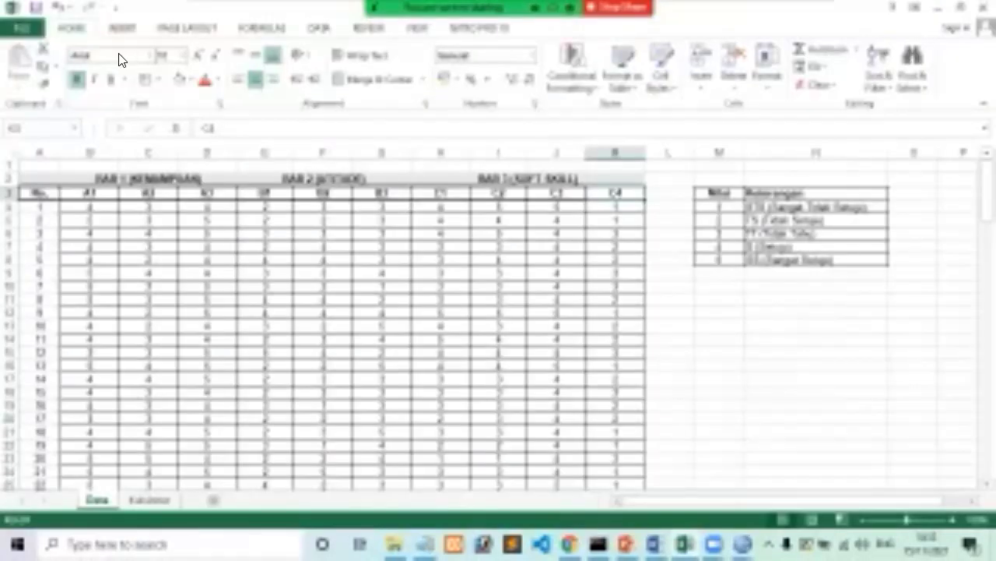
pyautogui.hotkey('alt', 'Tab')
pyautogui.write('C1')
pyautogui.press('Return')
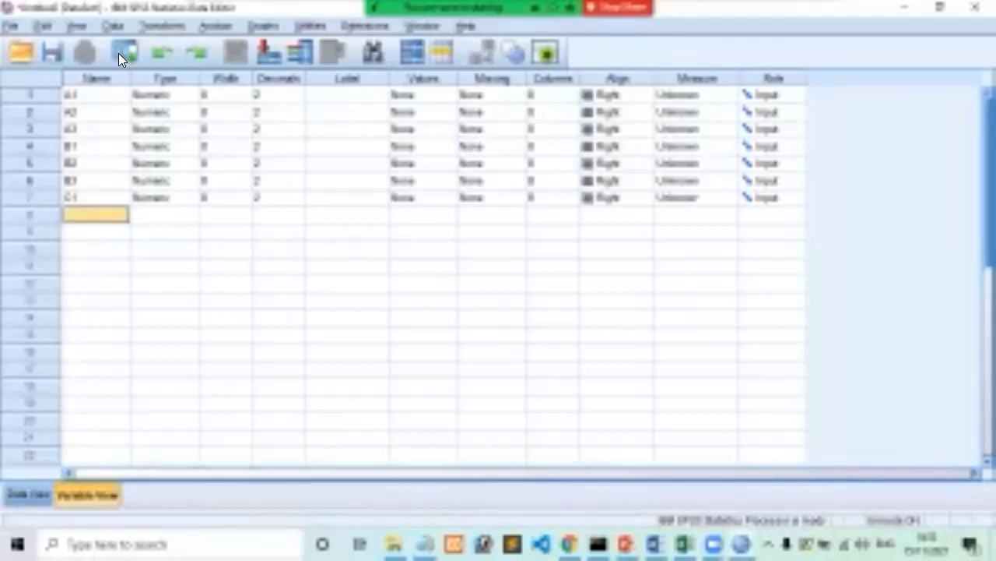
pyautogui.write('C2')
pyautogui.press('Return')
pyautogui.write('C3')
pyautogui.press('Return')
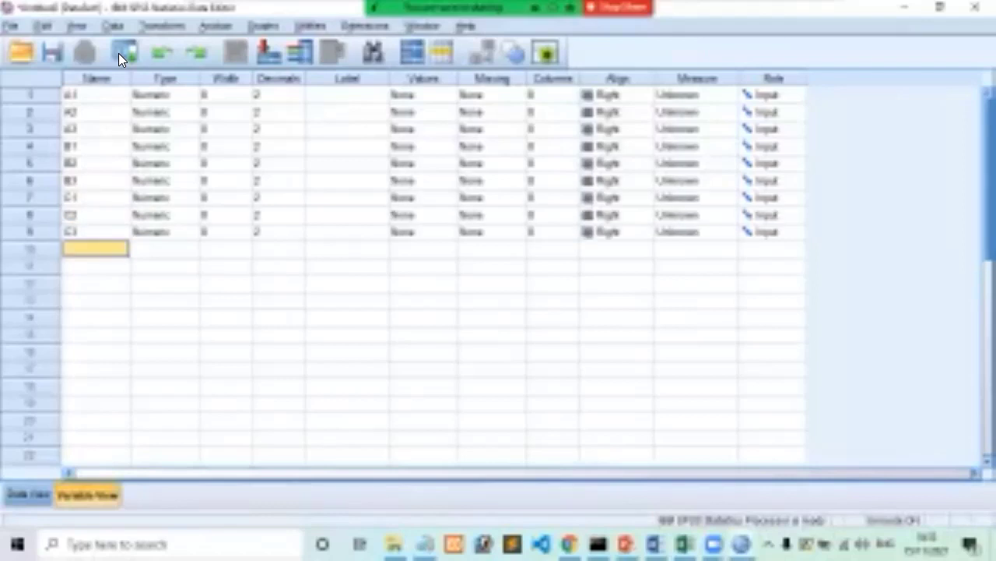
pyautogui.write('C4')
pyautogui.press('Return')
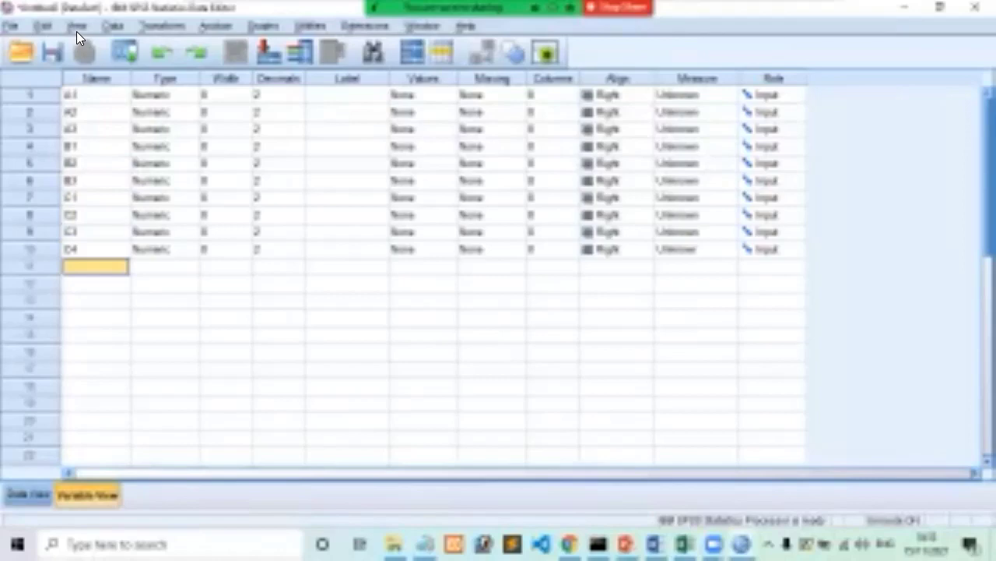
# Set the number of decimals for variable A1 to 0
pyautogui.click(278, 95)
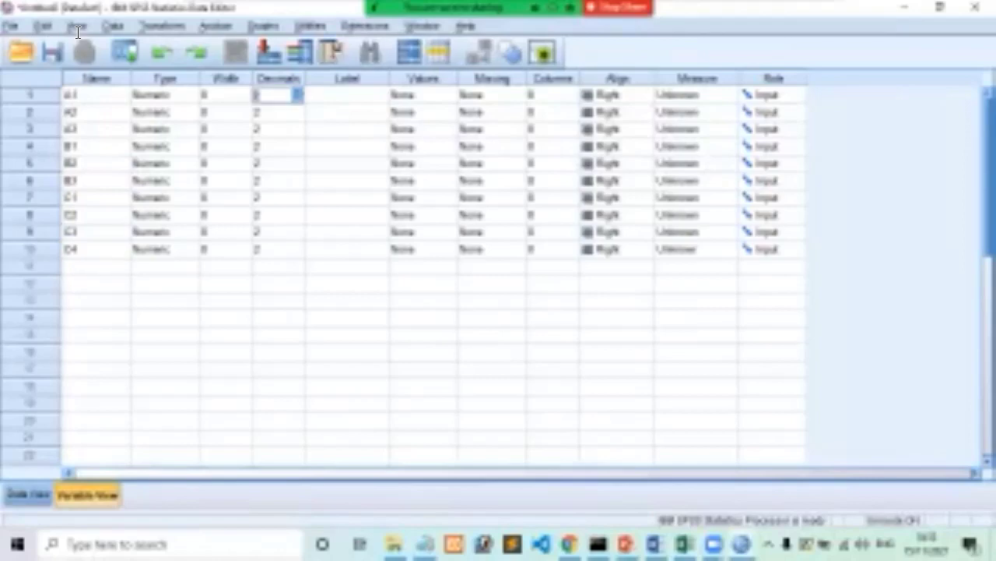
pyautogui.moveTo(265, 95); pyautogui.dragTo(253, 95)
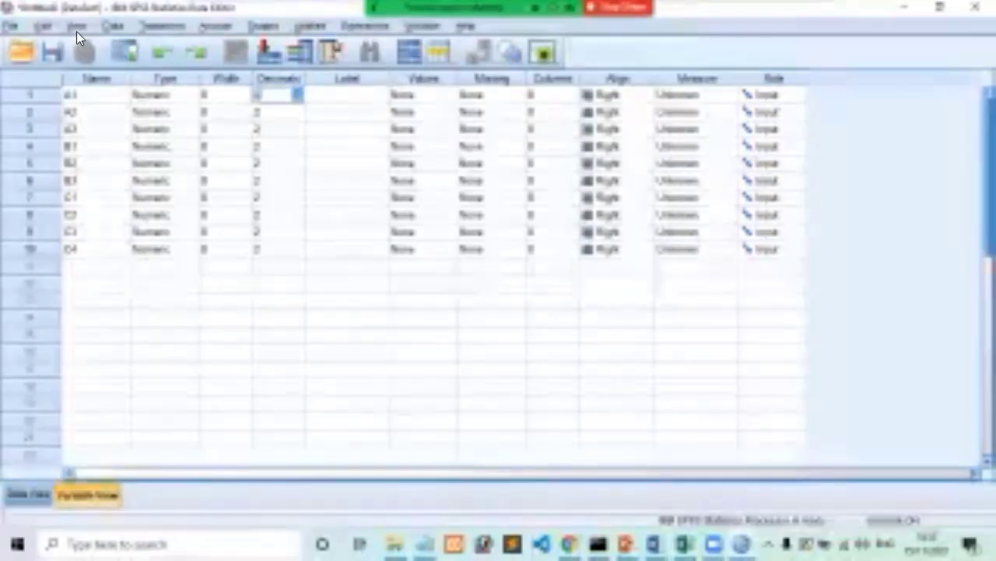
pyautogui.press('Tab')
pyautogui.hotkey('shift', 'Tab')
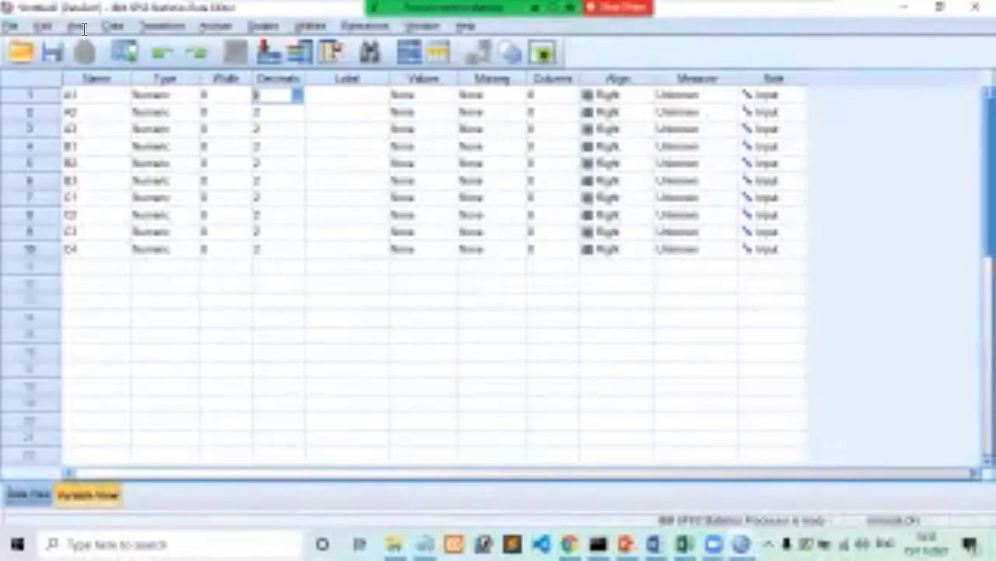
pyautogui.write('3')
pyautogui.press('Down')
pyautogui.press('Down')
pyautogui.press('Up')
pyautogui.press('Up')
# Copy the decimals setting of A1 and paste it onto variables A2 through C4
pyautogui.hotkey('shift', 'F10')
pyautogui.press('Down')
pyautogui.press('Return')
pyautogui.press('Down')
pyautogui.hotkey('shift', 'Down')
pyautogui.hotkey('shift', 'Down')
pyautogui.hotkey('shift', 'Down')
pyautogui.hotkey('shift', 'Down')
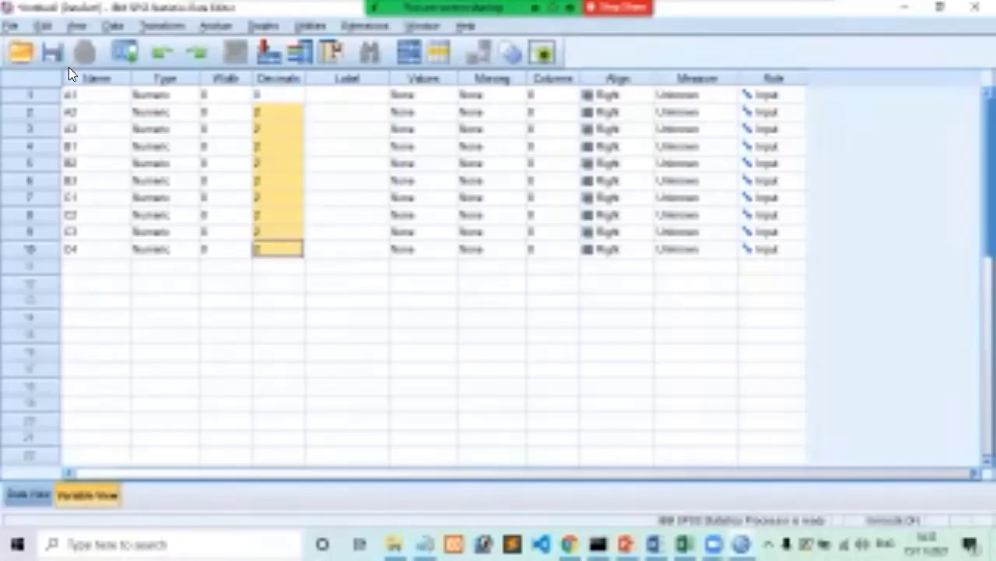
pyautogui.hotkey('shift', 'F10')
pyautogui.press('Down')
pyautogui.press('Down')
pyautogui.press('Return')
# Open the value labels of variable A1 and add the label STS for value 1
pyautogui.click(417, 95)
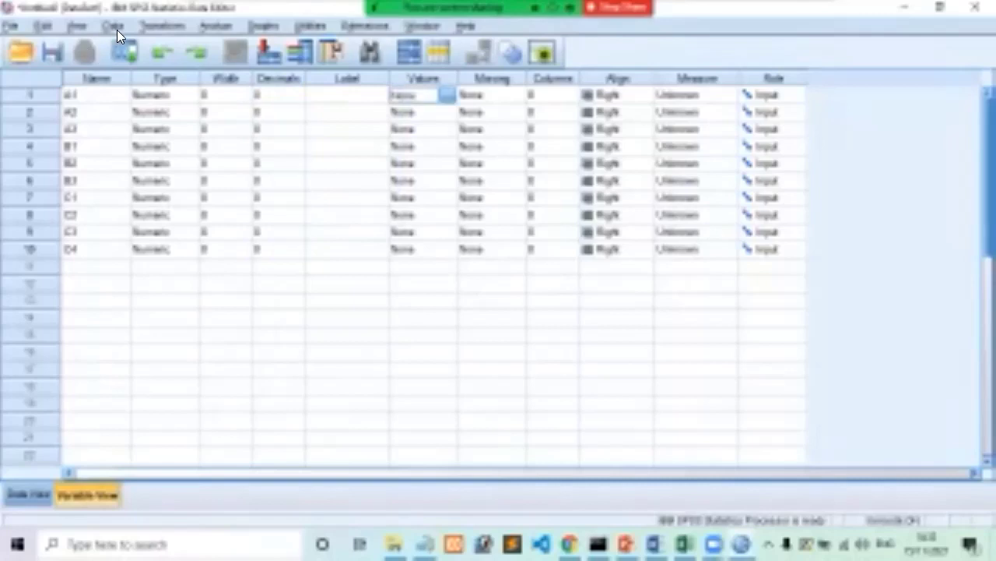
pyautogui.click(447, 95)
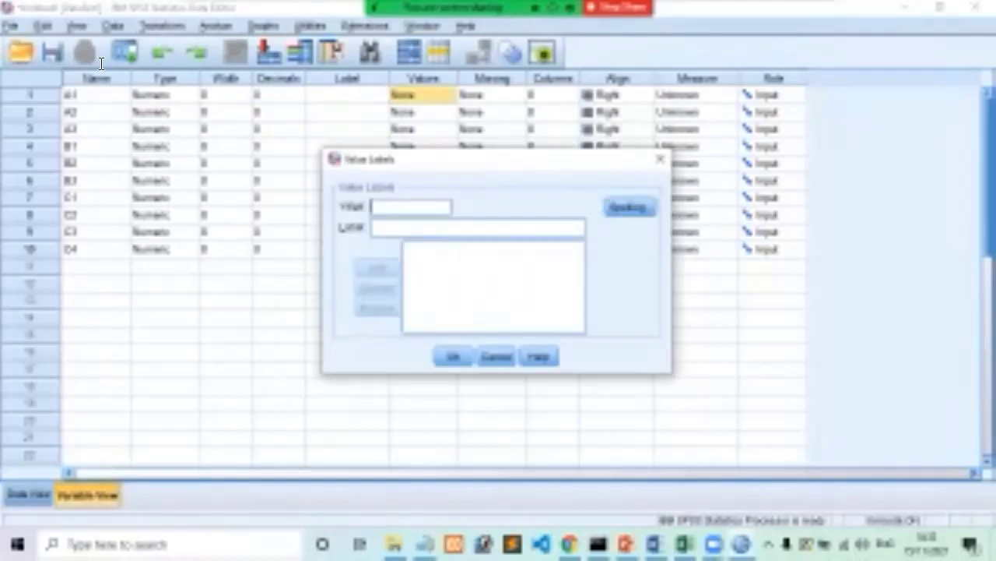
pyautogui.write('1')
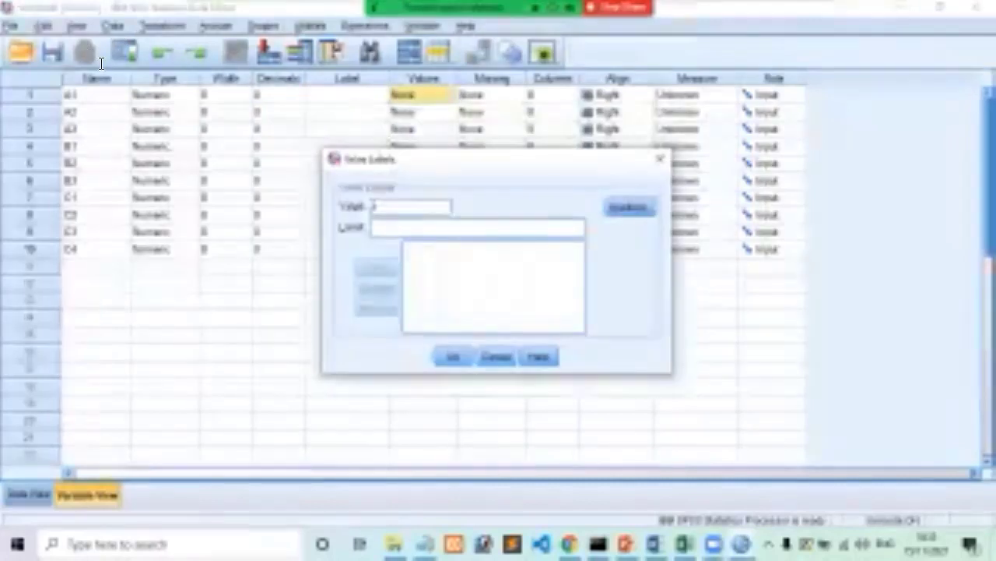
pyautogui.press('Tab')
pyautogui.write('SES')
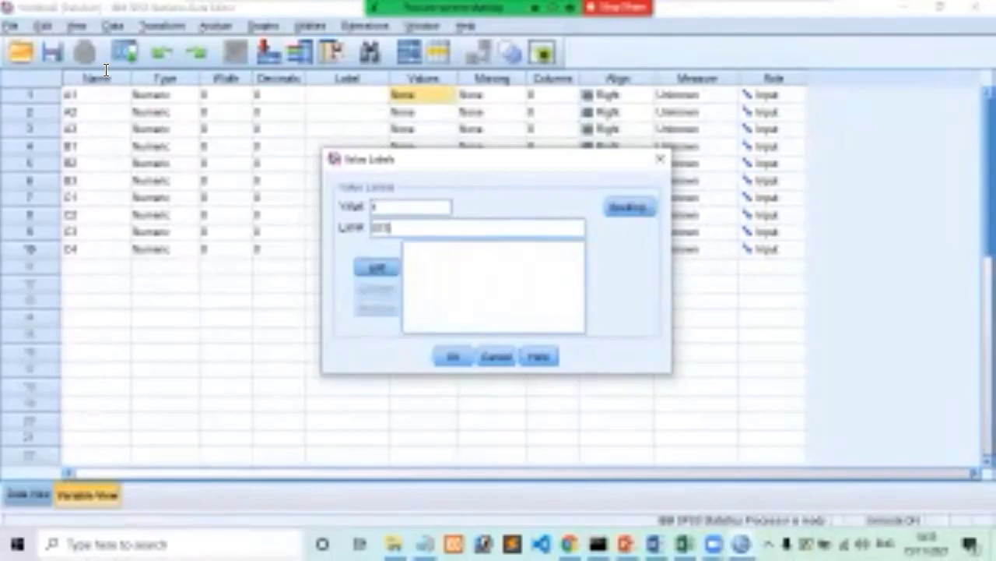
pyautogui.press('Return')
# Add the value labels 2 = TS and 3 = TT for variable A1
pyautogui.write('2')
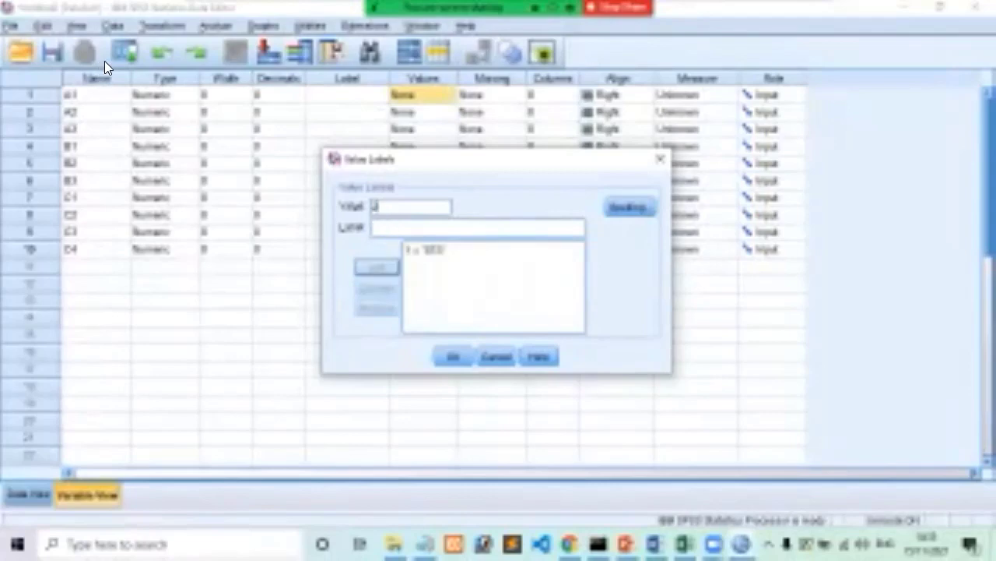
pyautogui.press('Tab')
pyautogui.write('1T')
pyautogui.press('Return')
pyautogui.write('3')
pyautogui.press('Tab')
pyautogui.write('TT')
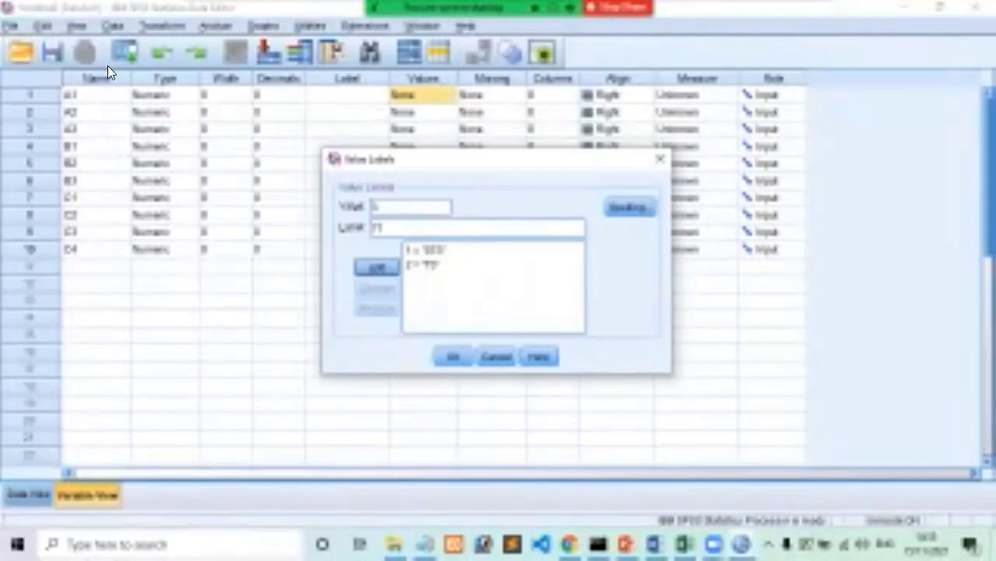
pyautogui.press('Return')
# Add the value label 4 = S for variable A1
pyautogui.write('4')
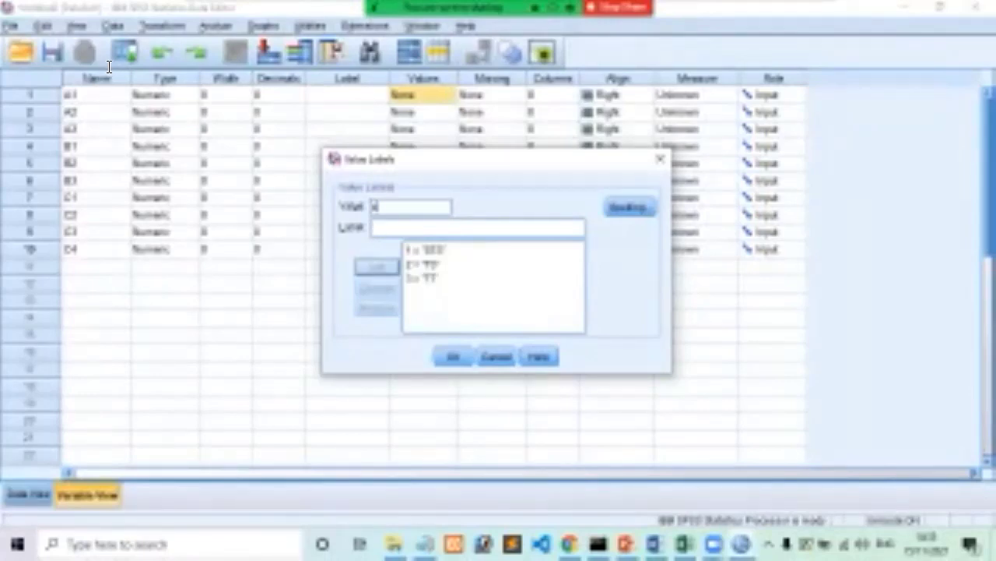
pyautogui.press('Tab')
pyautogui.write('G')
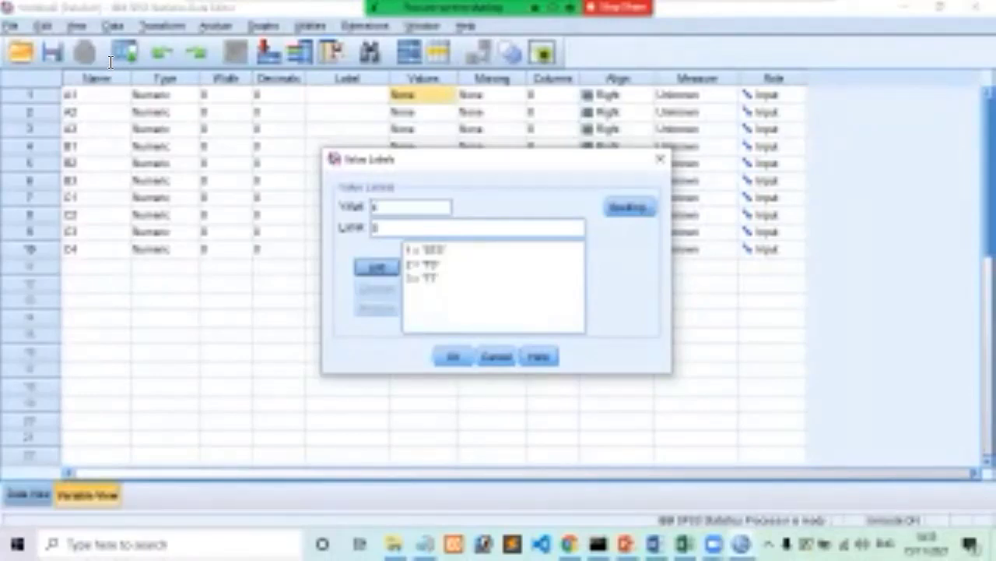
pyautogui.press('Return')
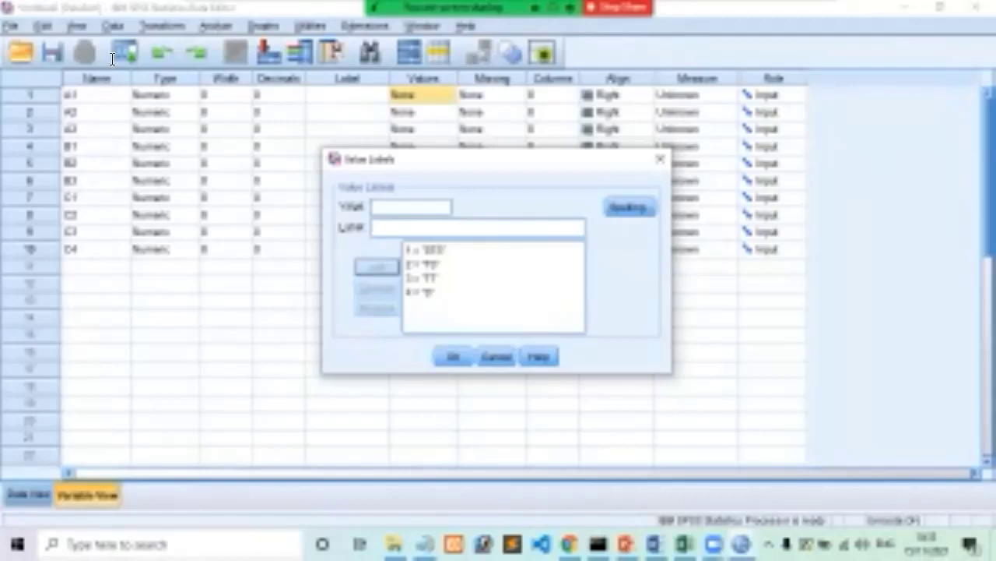
# Add the value label 5 = SS for variable A1 and confirm its value labels
pyautogui.write('5')
pyautogui.press('Tab')
pyautogui.write('BB')
pyautogui.press('Return')
pyautogui.press('Return')
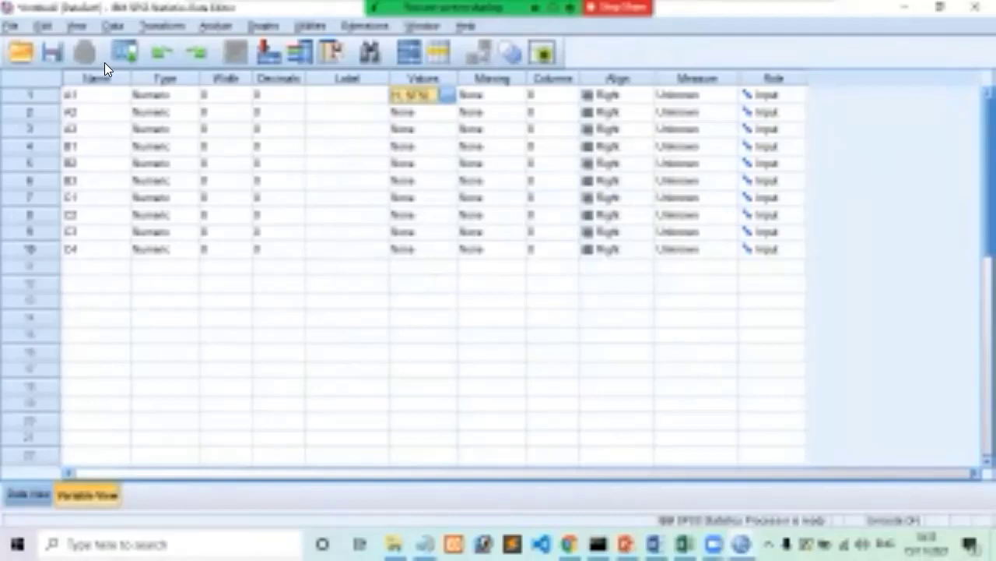
# Copy the value labels of A1 and paste them onto variables A2 through C4
pyautogui.rightClick(409, 84)
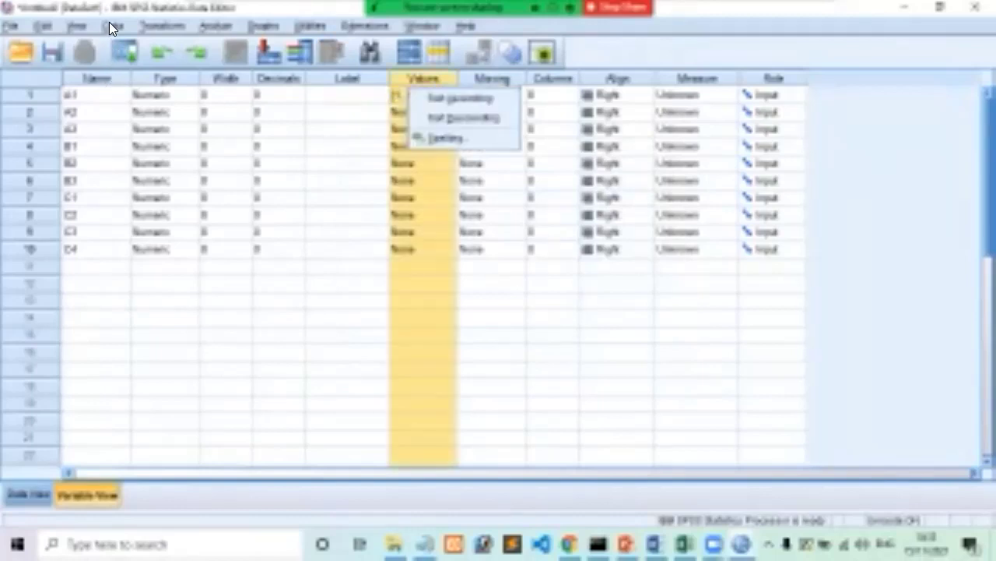
pyautogui.click(405, 94)
pyautogui.rightClick(405, 94)
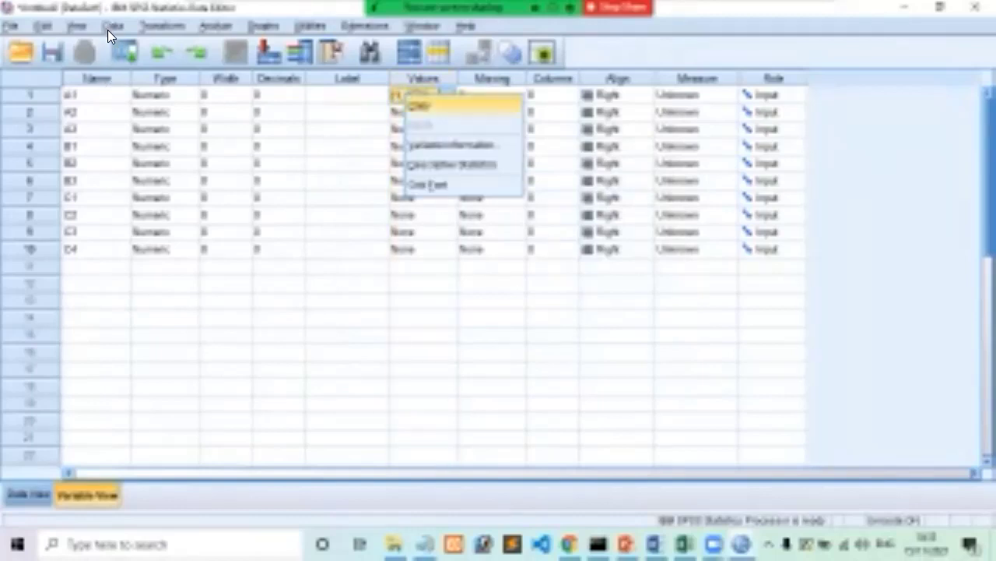
pyautogui.click(420, 104)
pyautogui.press('Down')
pyautogui.hotkey('shift', 'Down')
pyautogui.hotkey('shift', 'Down')
pyautogui.hotkey('shift', 'Down')
pyautogui.hotkey('shift', 'Down')
pyautogui.hotkey('shift', 'Down')
pyautogui.hotkey('shift', 'Down')
pyautogui.hotkey('shift', 'Down')
pyautogui.hotkey('shift', 'Down')
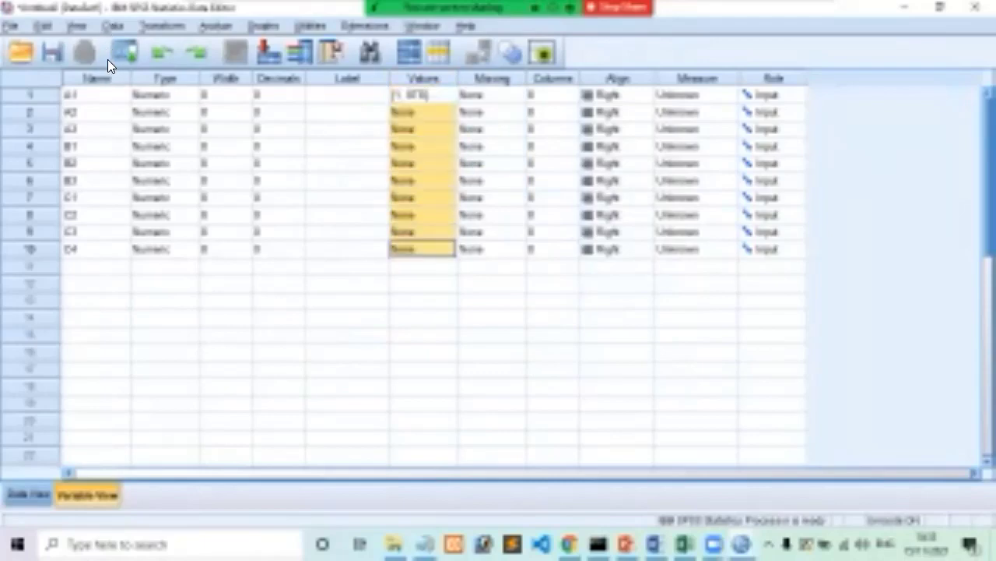
pyautogui.rightClick(413, 236)
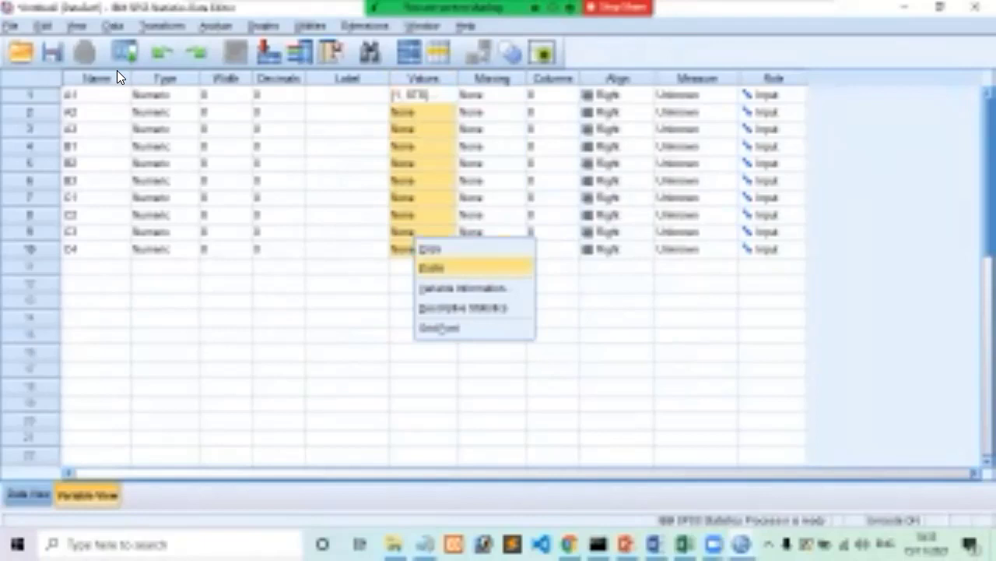
pyautogui.click(433, 267)
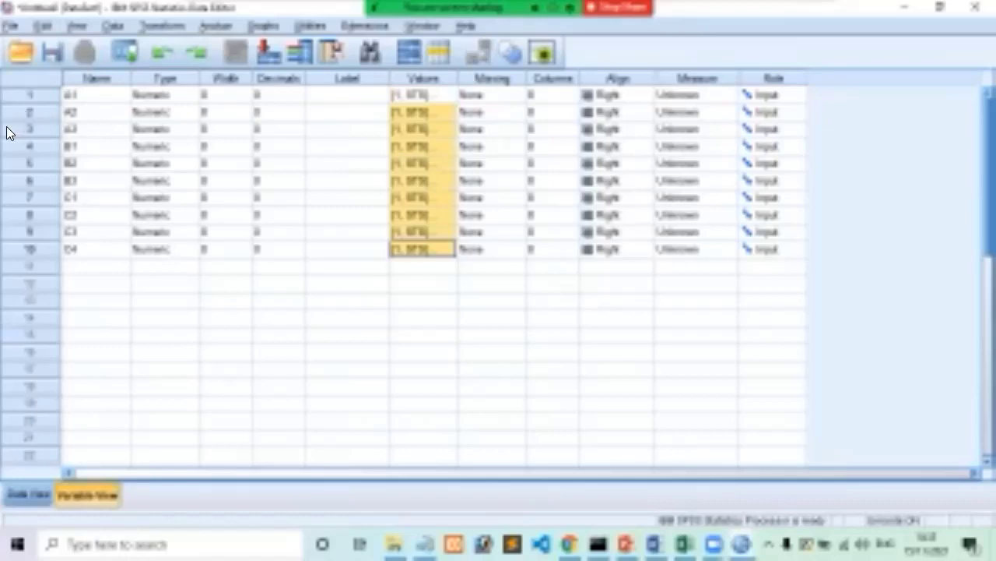
# Show the empty data grid, switch to the Excel data sheet and copy all respondents' scores in columns A1 to C4
pyautogui.hotkey('ctrl', 't')
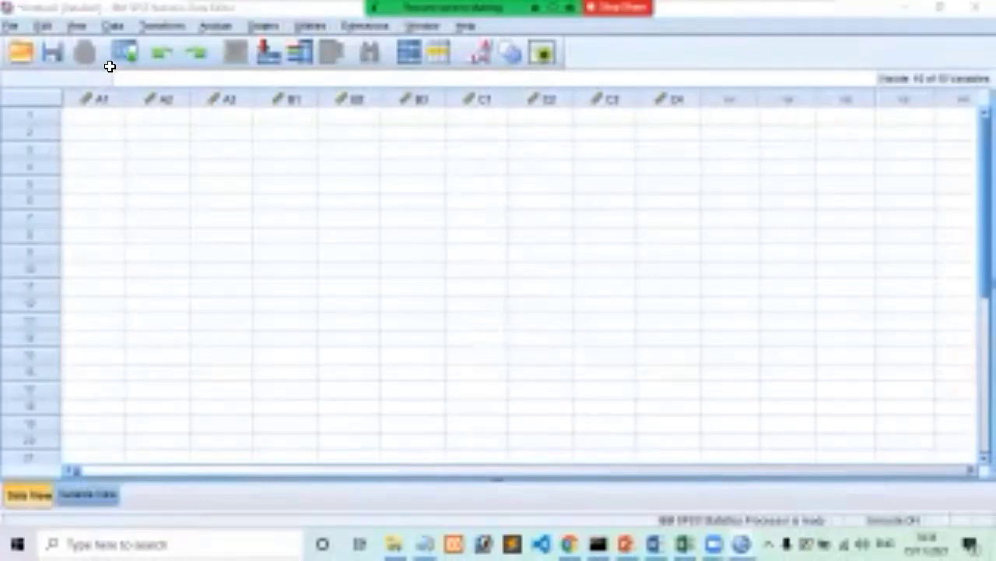
pyautogui.hotkey('alt', 'Tab')
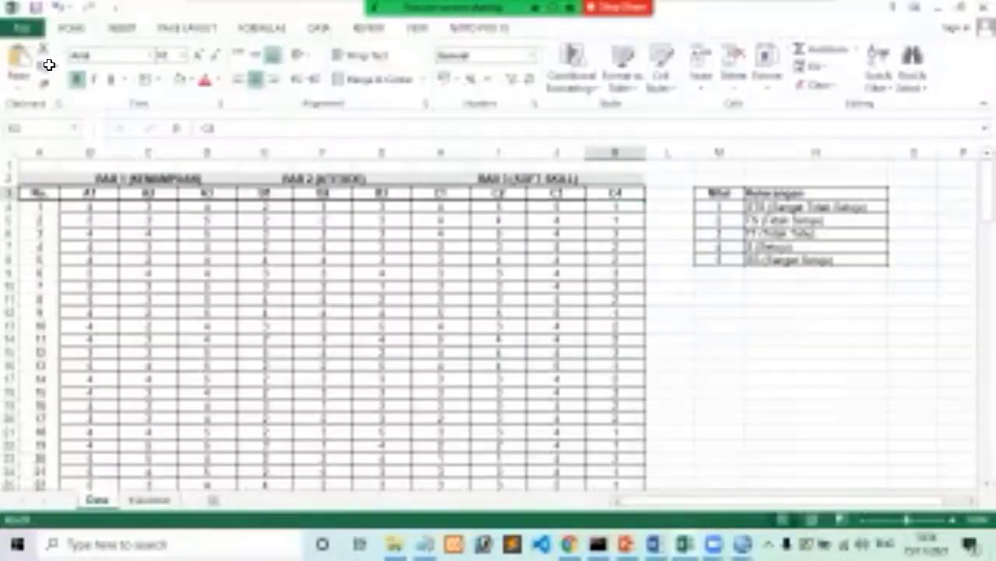
pyautogui.moveTo(89, 206)
pyautogui.mouseDown()
pyautogui.moveTo(558, 340)
pyautogui.moveTo(615, 485)
pyautogui.moveTo(615, 405)
pyautogui.mouseUp()
pyautogui.hotkey('shift', 'Down')
pyautogui.hotkey('shift', 'Down')
pyautogui.hotkey('shift', 'Down')
pyautogui.hotkey('shift', 'Down')
pyautogui.hotkey('shift', 'Down')
pyautogui.hotkey('shift', 'Down')
pyautogui.hotkey('shift', 'Down')
pyautogui.hotkey('shift', 'Down')
pyautogui.hotkey('shift', 'Down')
pyautogui.hotkey('shift', 'Down')
pyautogui.hotkey('shift', 'Down')
pyautogui.hotkey('shift', 'Down')
pyautogui.hotkey('shift', 'Down')
pyautogui.hotkey('shift', 'Down')
pyautogui.hotkey('shift', 'Down')
pyautogui.hotkey('shift', 'Down')
pyautogui.hotkey('shift', 'Down')
pyautogui.hotkey('shift', 'Down')
pyautogui.hotkey('shift', 'Down')
pyautogui.hotkey('shift', 'Down')
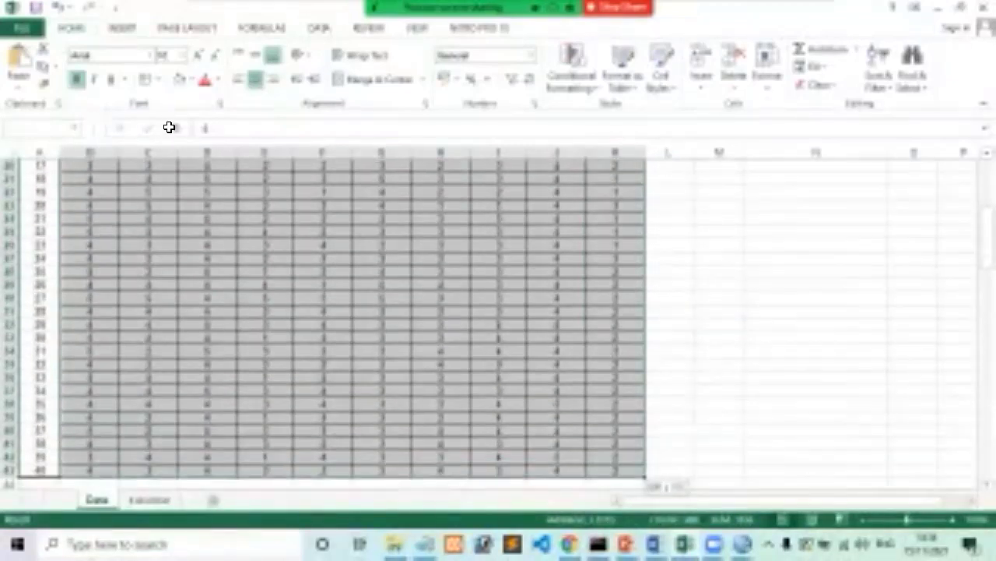
pyautogui.hotkey('ctrl', 'c')
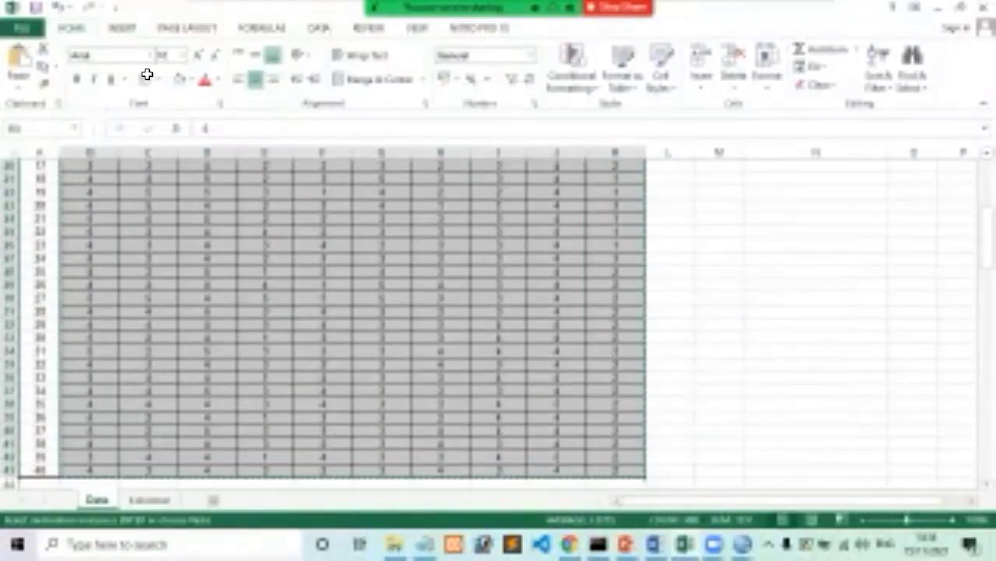
# Switch back to SPSS and paste the copied scores into the data grid starting at the first A1 cell
pyautogui.hotkey('alt', 'Tab')
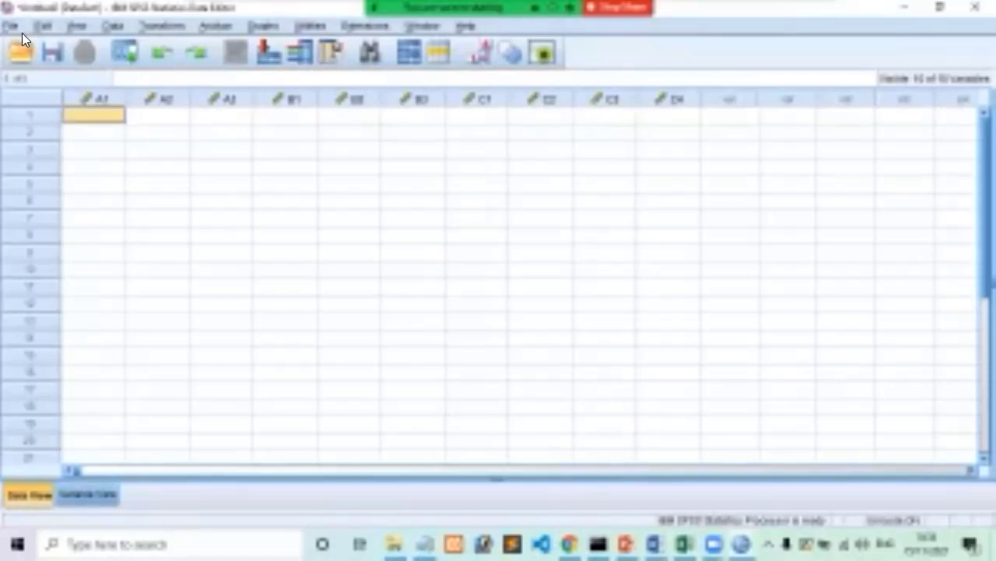
pyautogui.hotkey('shift', 'F10')
pyautogui.press('Down')
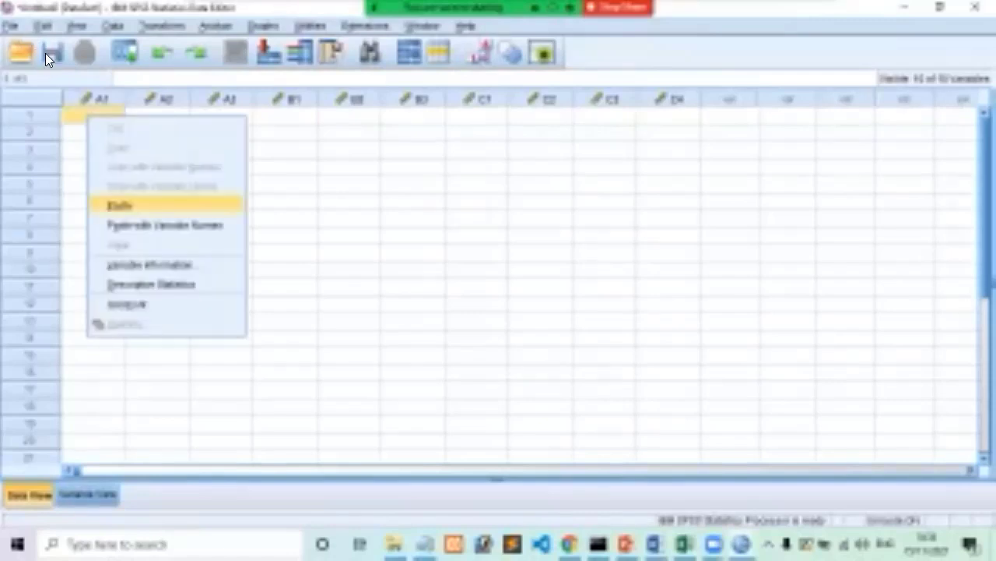
pyautogui.press('Return')
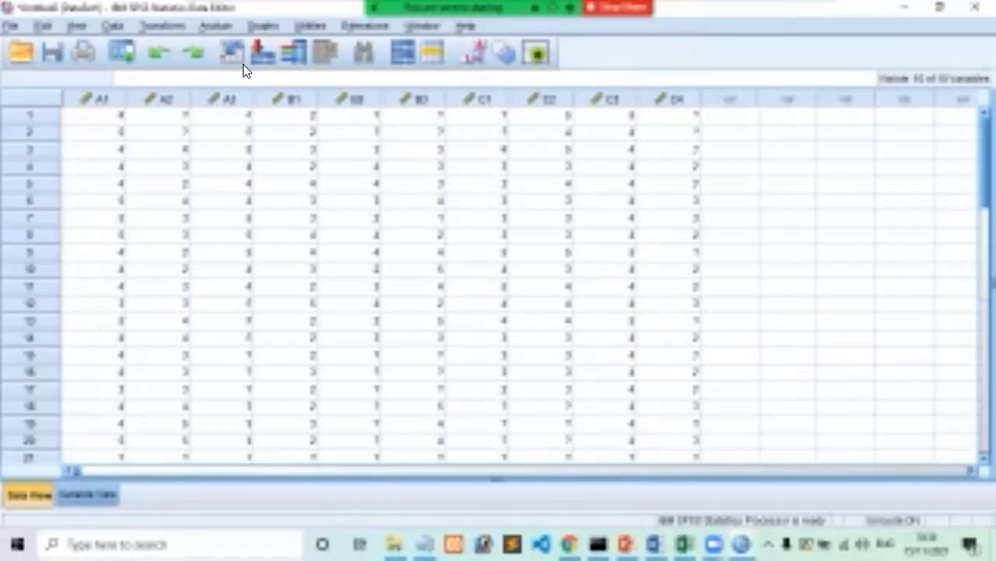
pyautogui.press('pagedown')
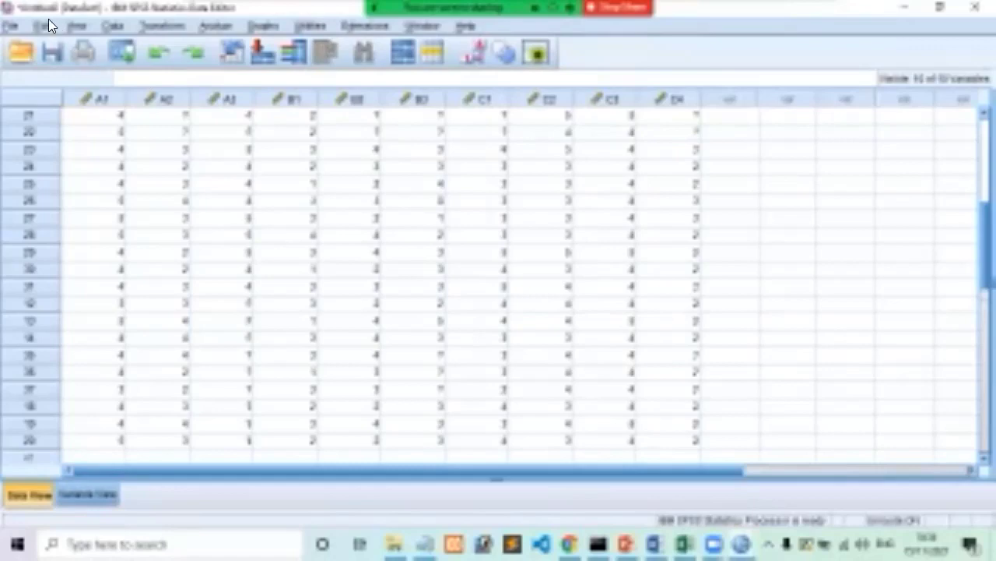
# Start a Frequencies analysis from the descriptive statistics
pyautogui.hotkey('alt', 'a')
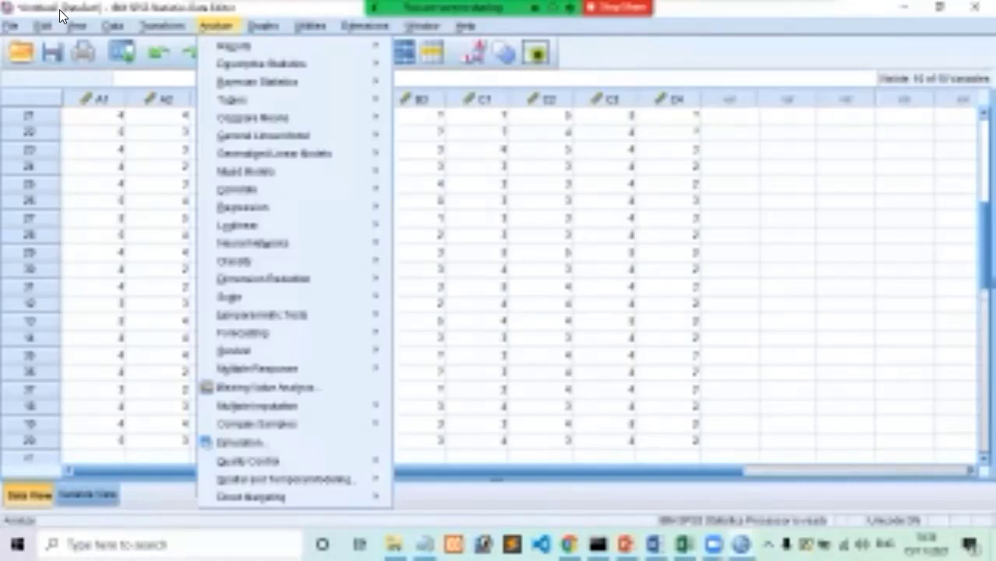
pyautogui.press('Down')
pyautogui.press('Down')
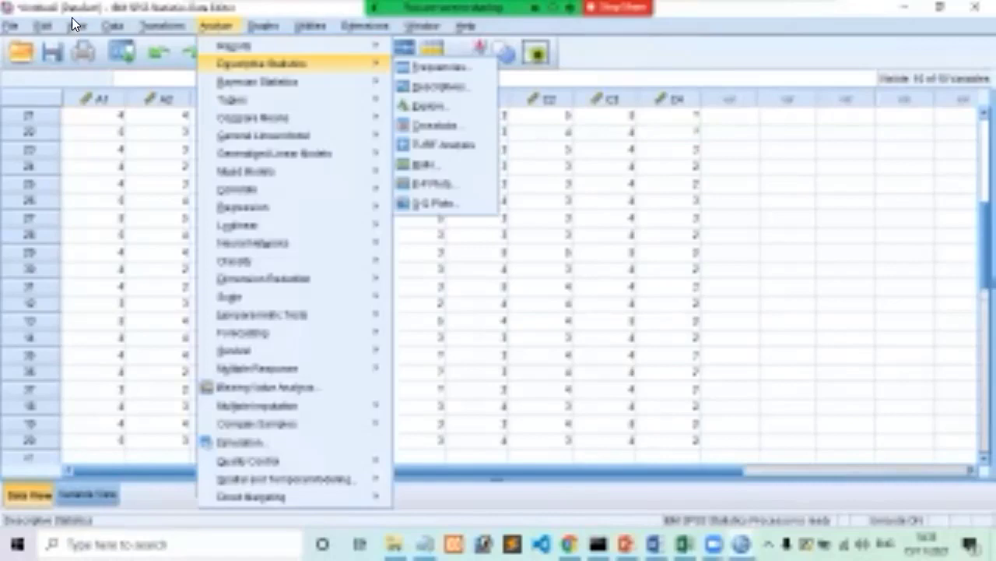
pyautogui.press('Up')
pyautogui.press('Down')
pyautogui.press('Right')
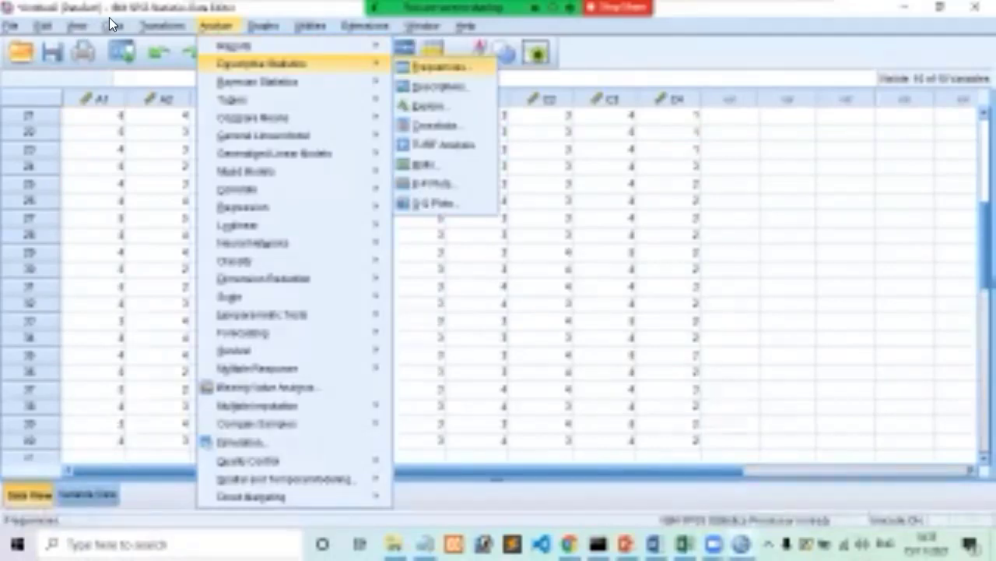
pyautogui.press('Return')
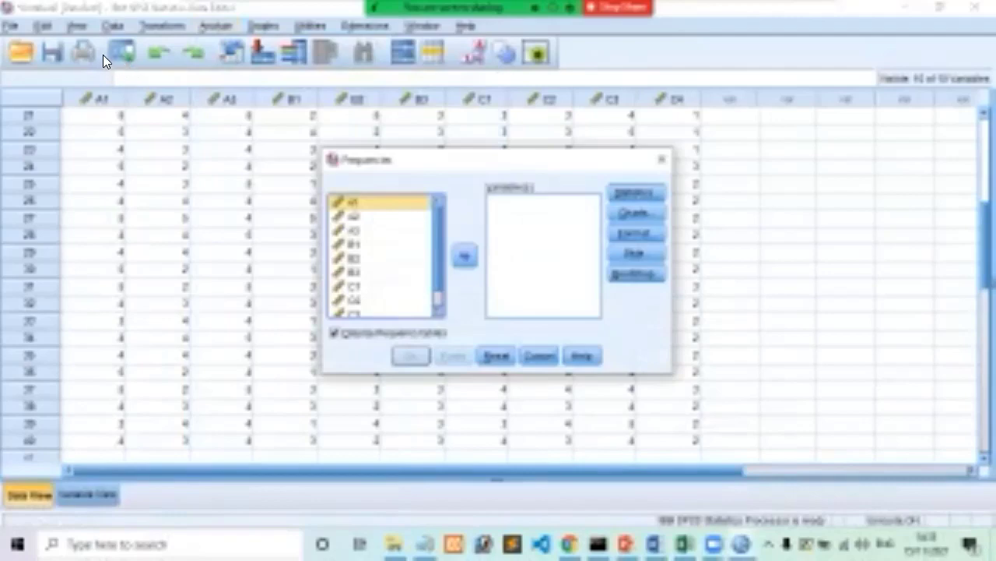
# Add all variables A1 through C4 to the Frequencies analysis and run it
pyautogui.hotkey('shift', 'Down')
pyautogui.hotkey('shift', 'Down')
pyautogui.hotkey('shift', 'Down')
pyautogui.hotkey('shift', 'Down')
pyautogui.hotkey('shift', 'Down')
pyautogui.hotkey('shift', 'Down')
pyautogui.hotkey('shift', 'Down')
pyautogui.hotkey('shift', 'Down')
pyautogui.hotkey('shift', 'Down')
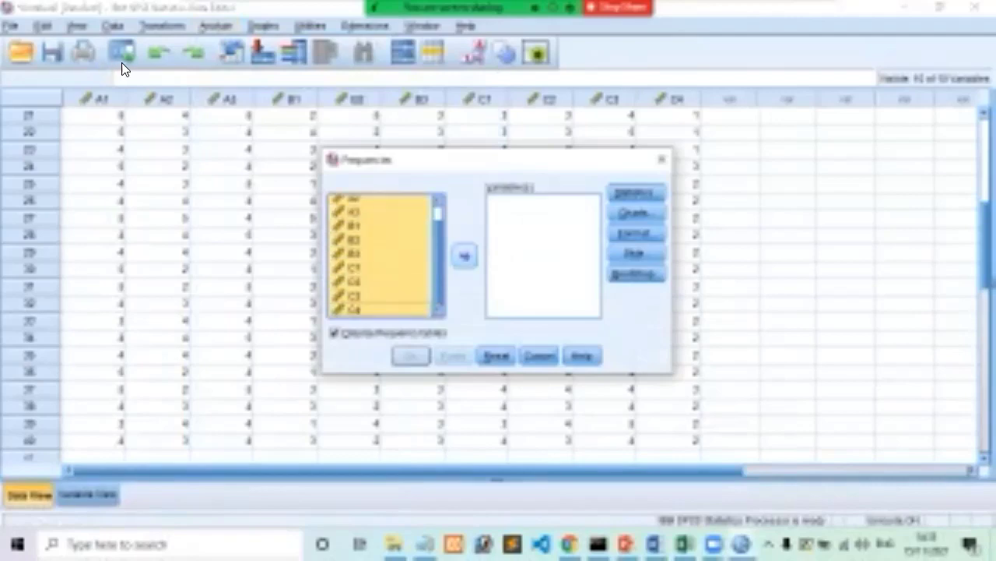
pyautogui.press('Tab')
pyautogui.press('space')
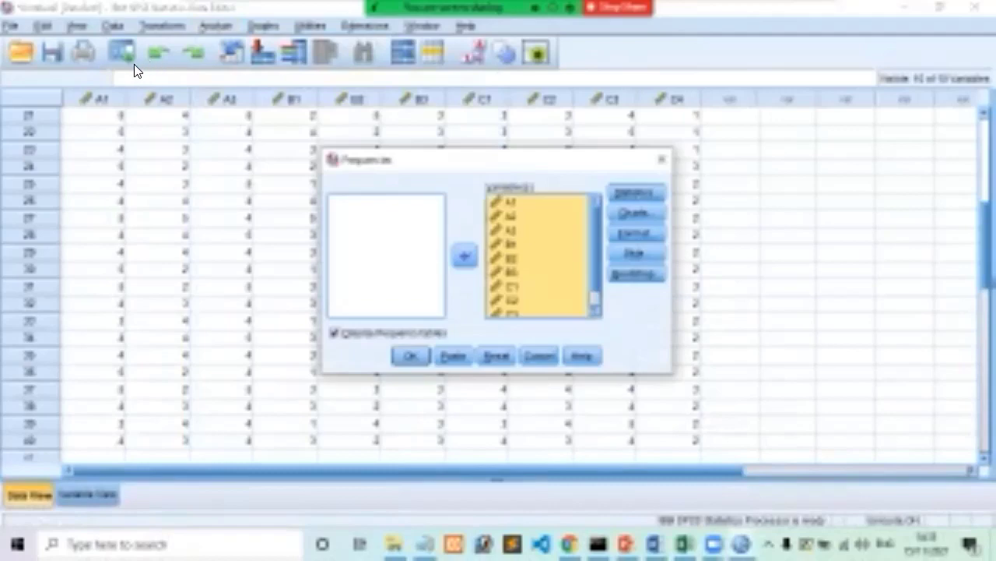
pyautogui.press('Return')
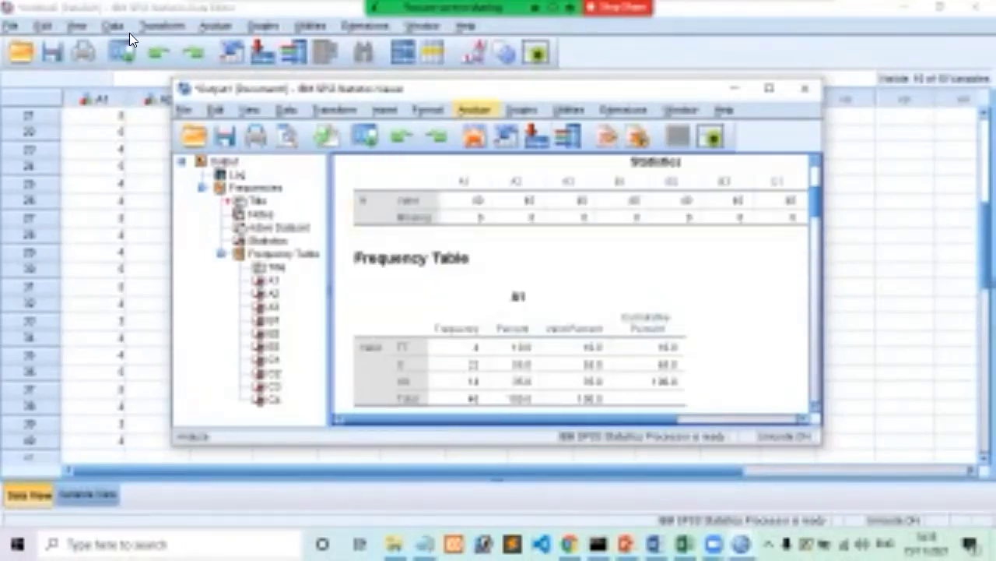
# Review the frequency tables for variables A1 to C4 in the output
pyautogui.hotkey('alt', 'a')
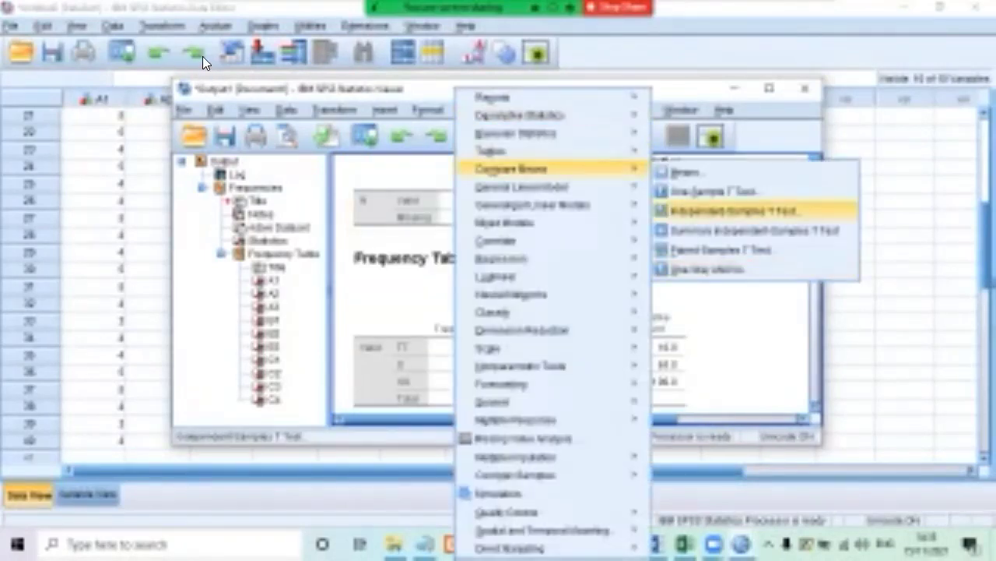
pyautogui.press('Return')
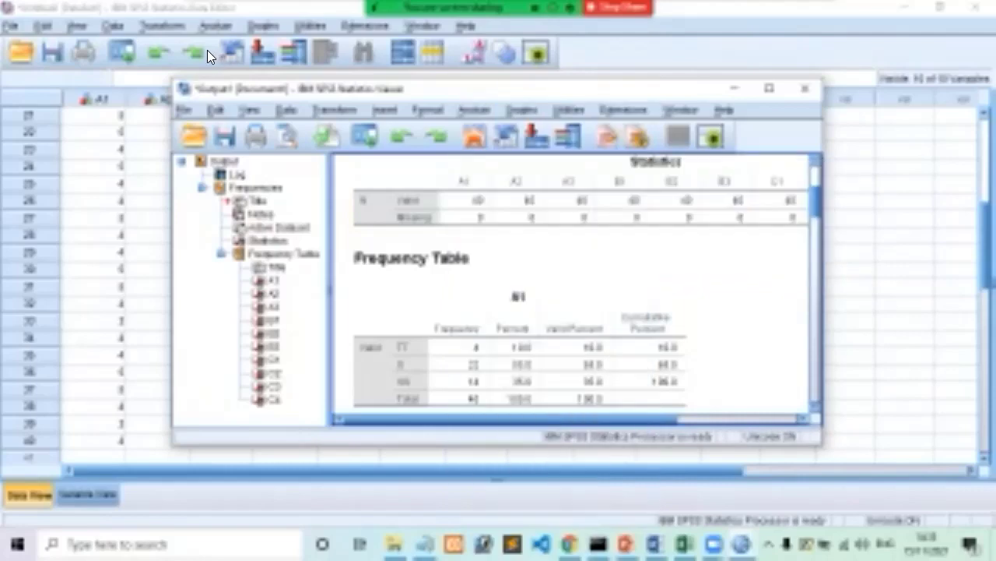
pyautogui.scroll(-7, 570, 283)
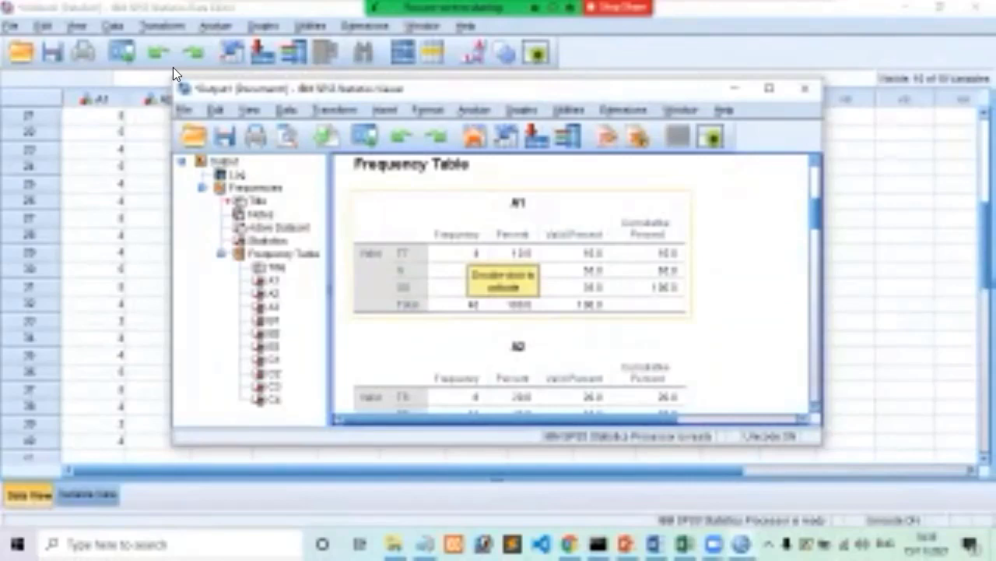
pyautogui.scroll(-12, 209, 60)
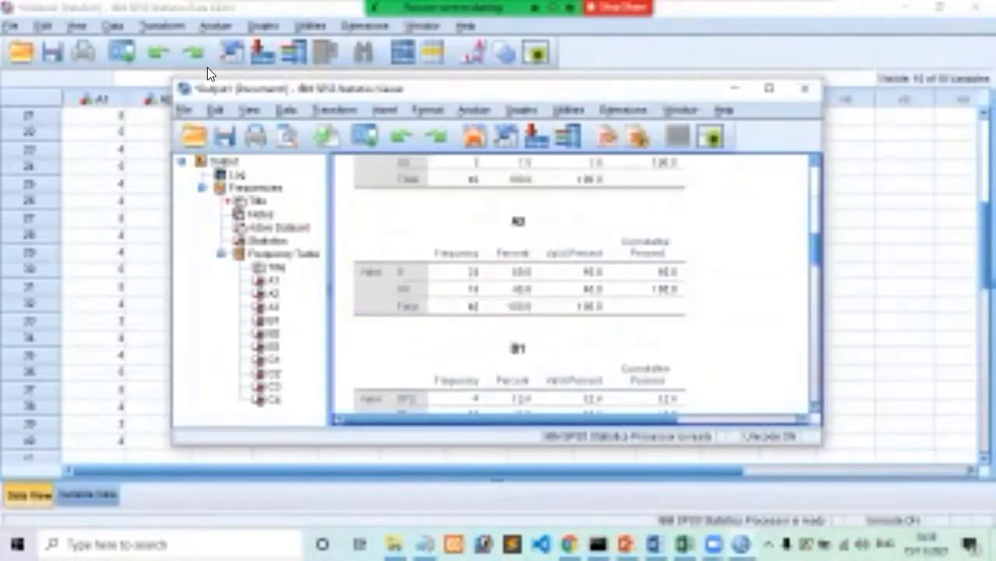
pyautogui.scroll(15, 210, 96)
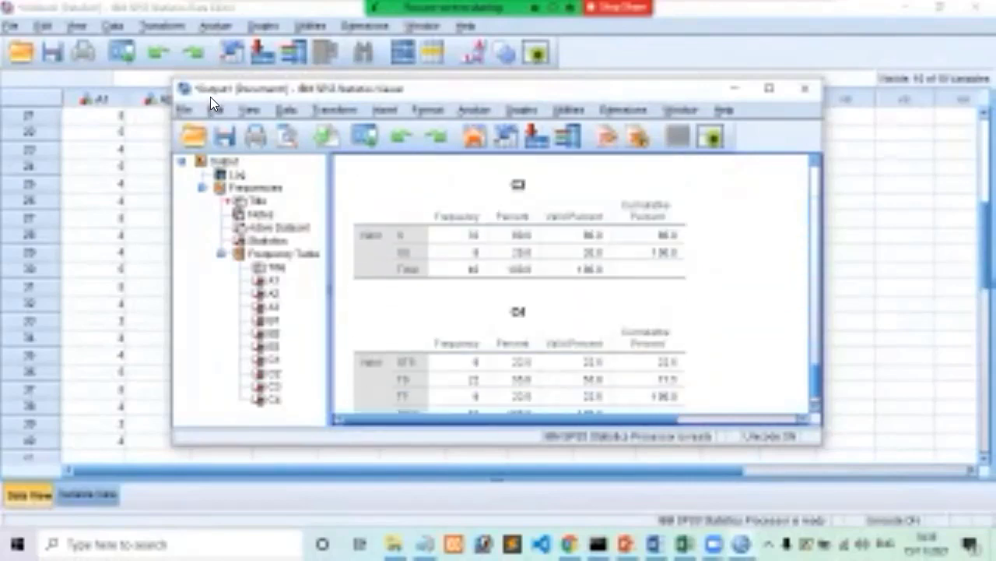
pyautogui.scroll(1, 207, 48)
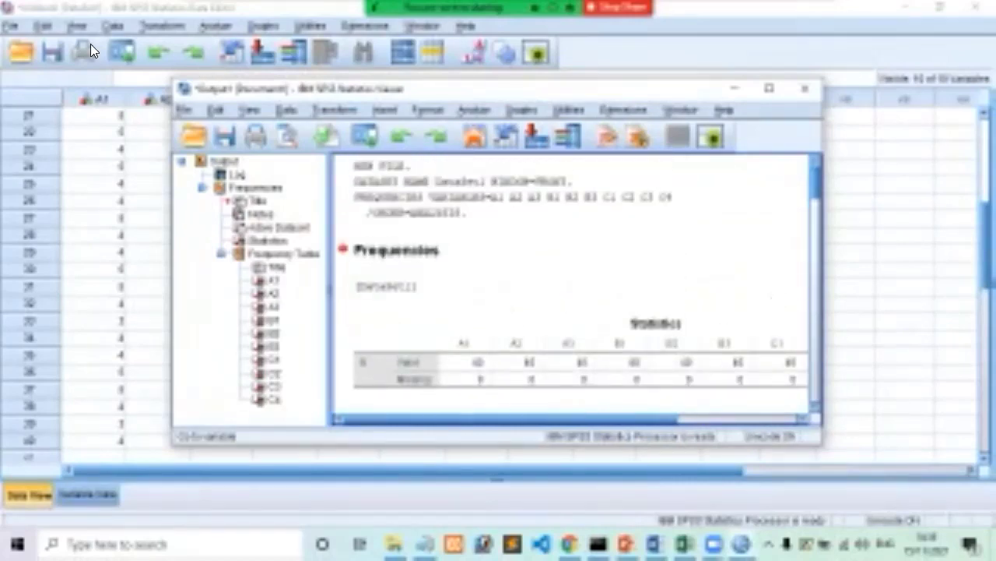
pyautogui.hotkey('alt', 'a')
pyautogui.press('Down')
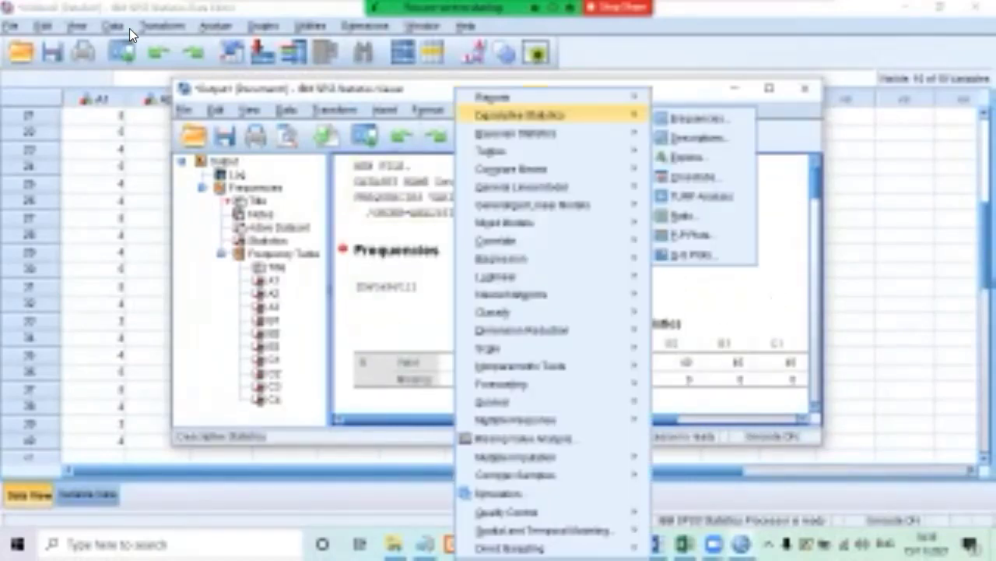
pyautogui.press('Down')
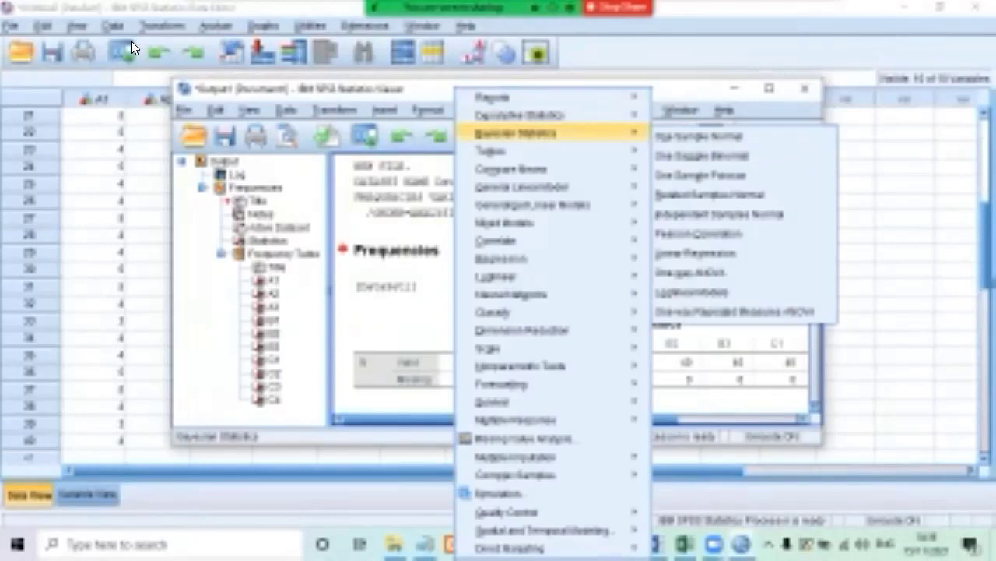
pyautogui.moveTo(520, 114)
pyautogui.press('Right')
pyautogui.press('Down')
pyautogui.press('Down')
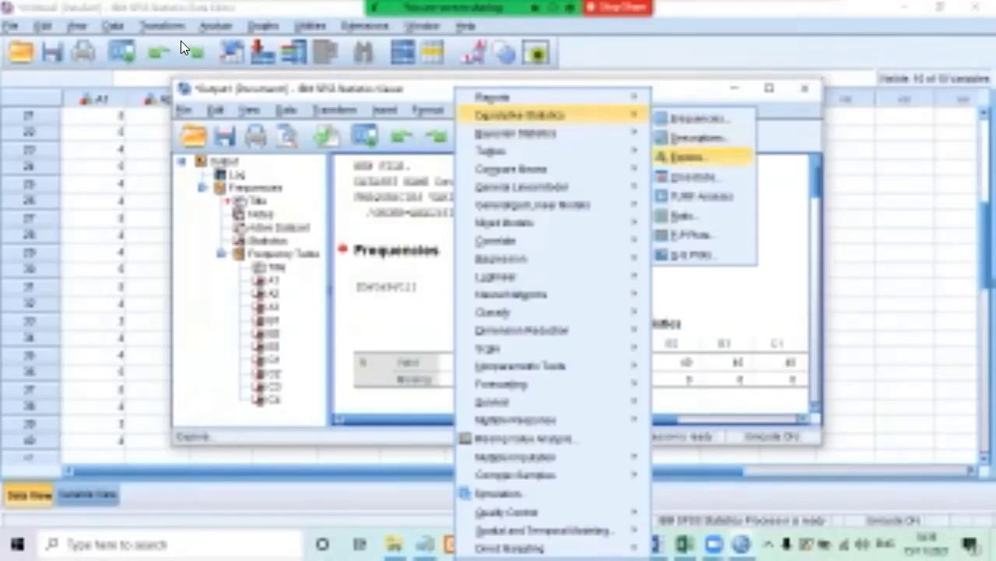
pyautogui.press('Down')
pyautogui.press('Down')
pyautogui.press('Down')
pyautogui.press('Down')
pyautogui.press('Down')
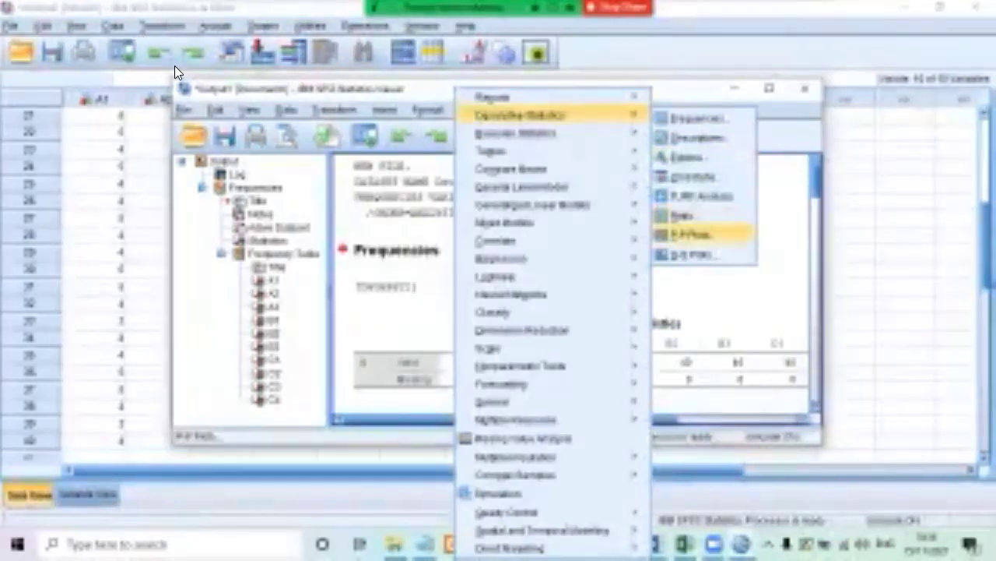
pyautogui.press('Left')
pyautogui.press('Down')
pyautogui.press('Down')
pyautogui.press('Down')
pyautogui.press('Down')
pyautogui.press('Up')
pyautogui.press('Up')
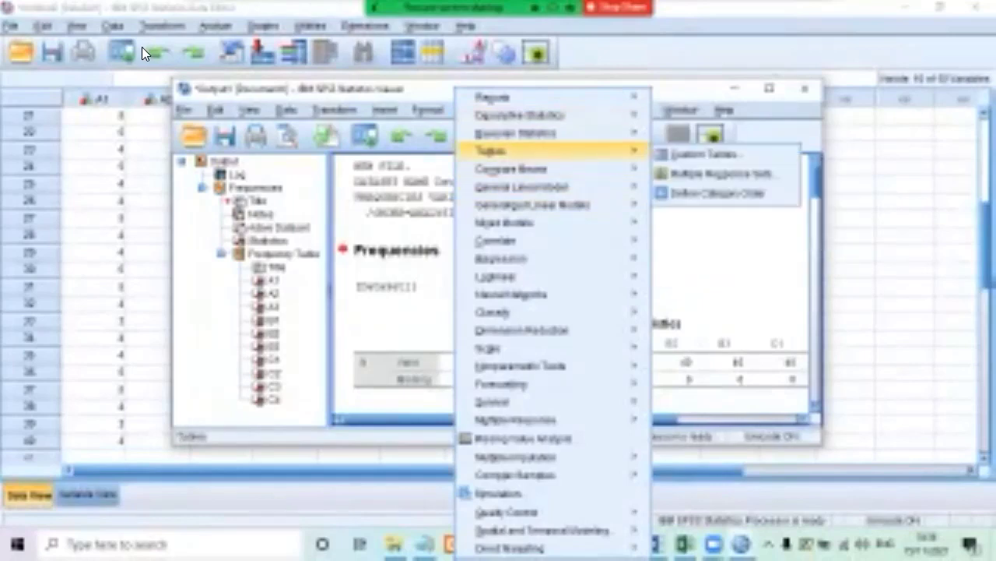
pyautogui.press('Down')
pyautogui.press('Down')
pyautogui.press('Down')
pyautogui.press('Down')
pyautogui.press('Down')
pyautogui.press('Down')
pyautogui.press('Down')
pyautogui.press('Down')
pyautogui.press('Down')
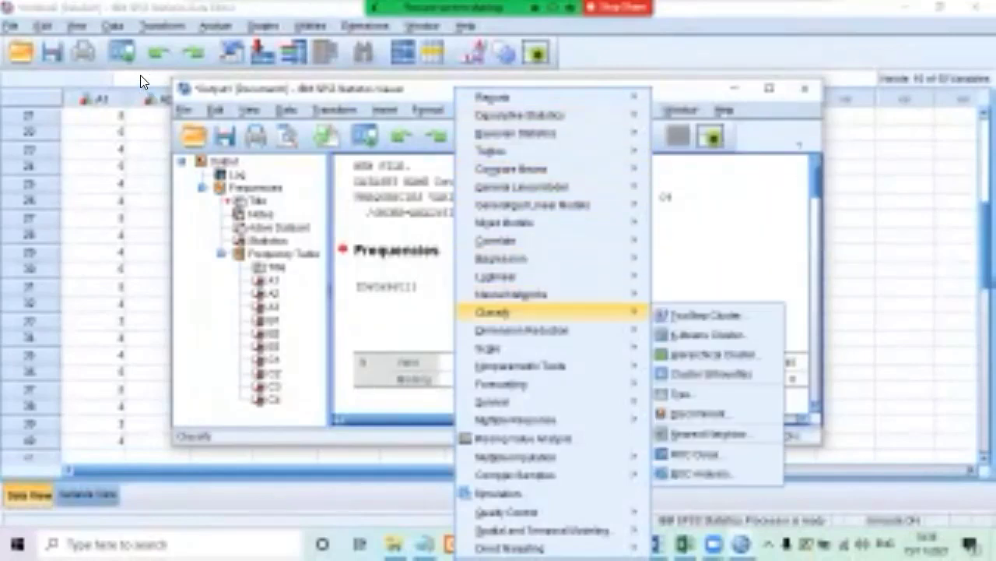
pyautogui.press('Up')
pyautogui.press('Up')
pyautogui.press('Up')
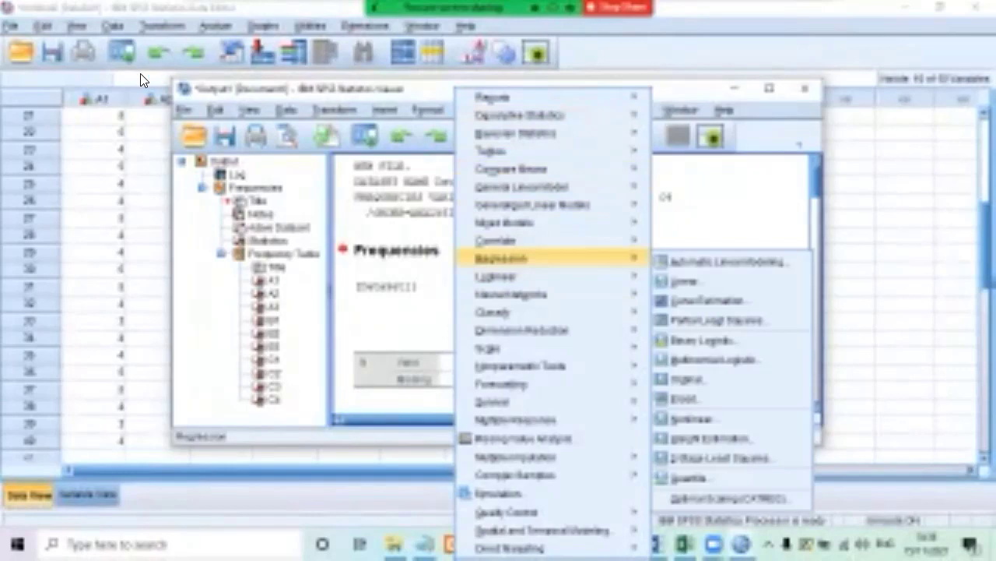
pyautogui.press('Up')
pyautogui.press('Up')
pyautogui.press('Up')
pyautogui.press('Escape')
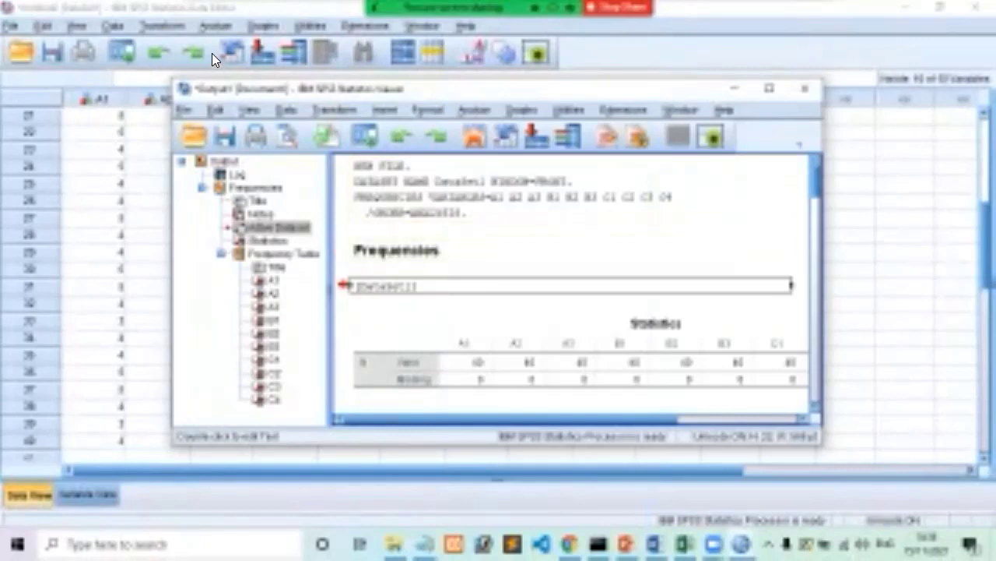
# Save the frequency output document as "Output latih" in the LATIHAN SPSS folder
pyautogui.scroll(-15, 572, 287)
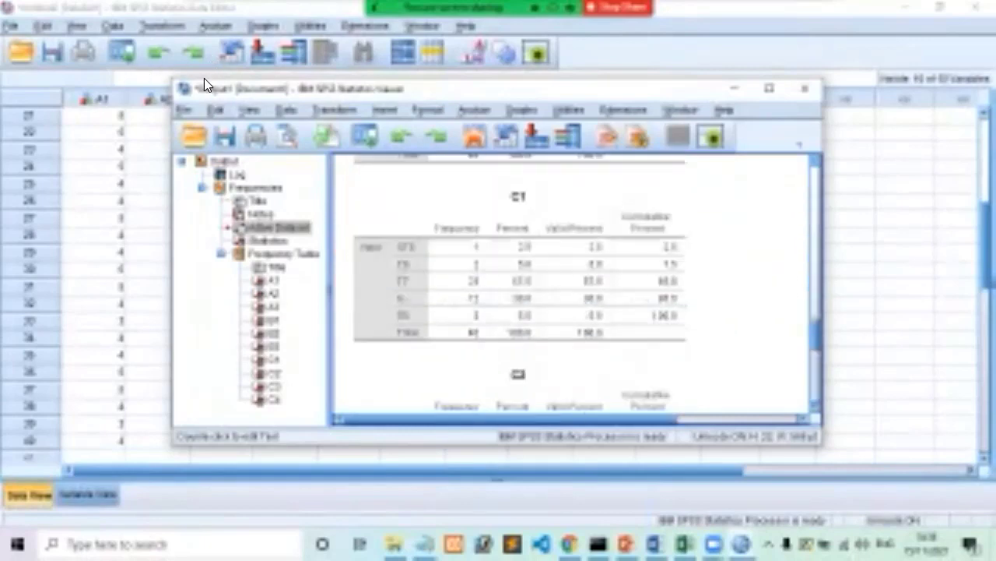
pyautogui.scroll(15, 572, 286)
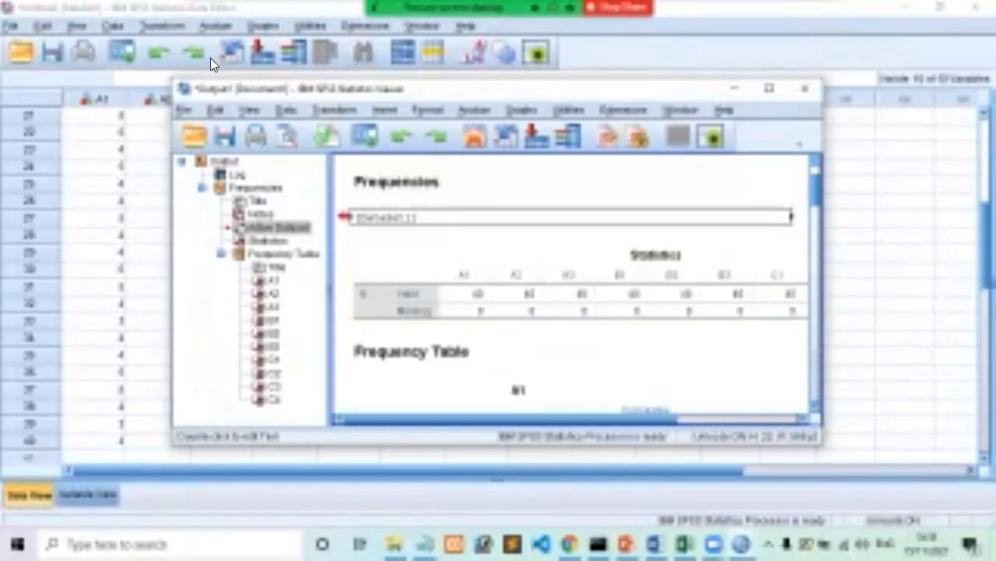
pyautogui.click(63, 42)
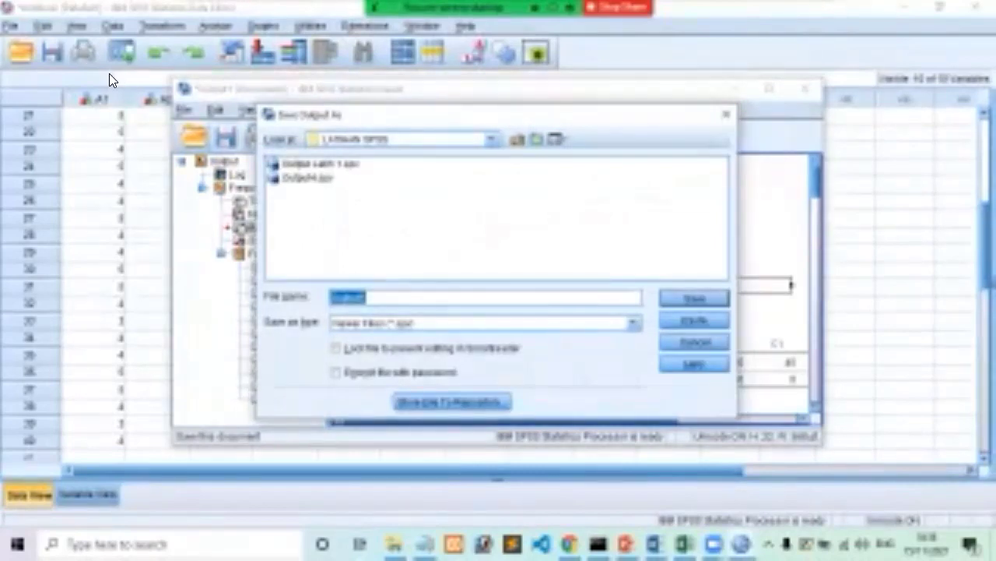
pyautogui.write('Output')
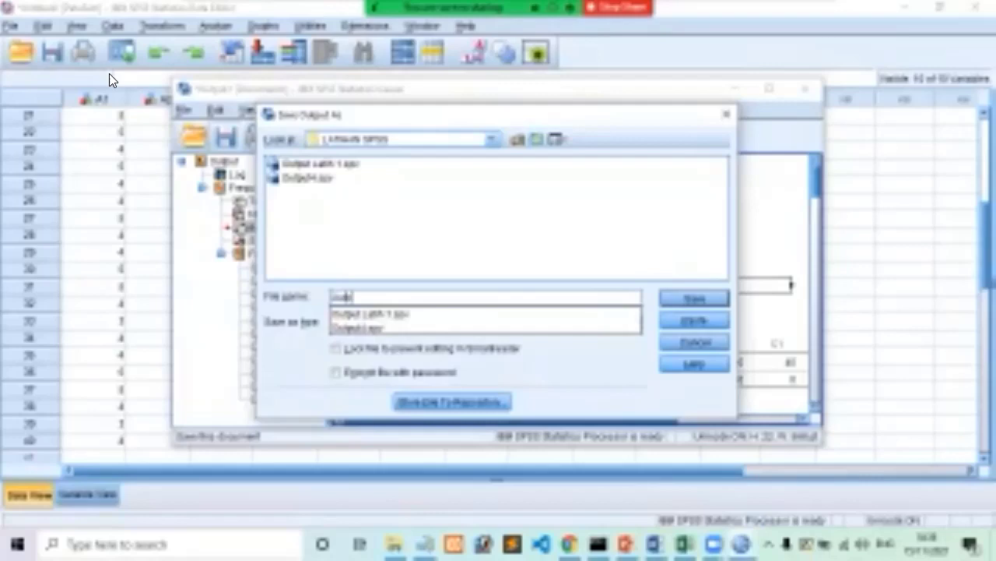
pyautogui.write(' latih')
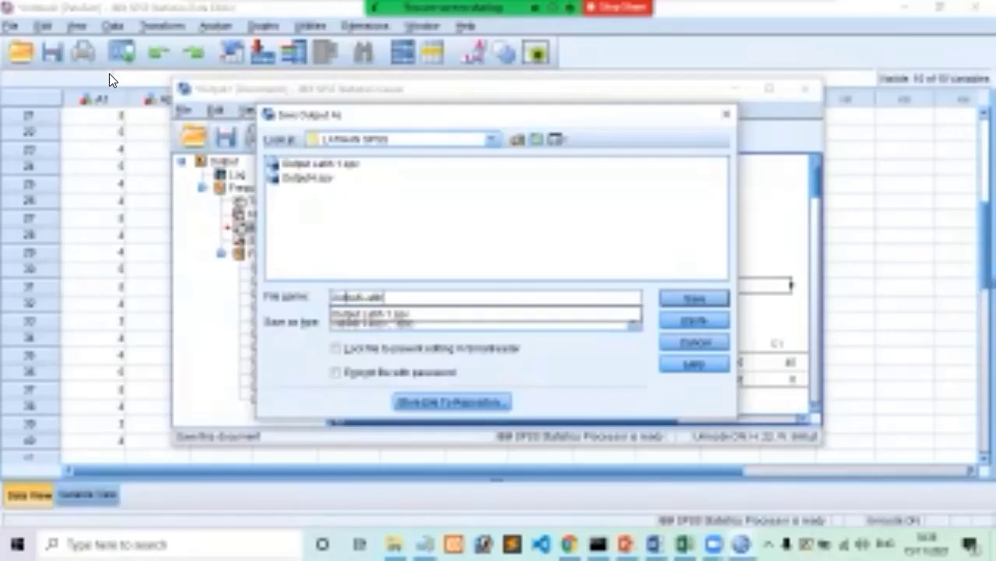
pyautogui.press('Return')
pyautogui.press('Return')
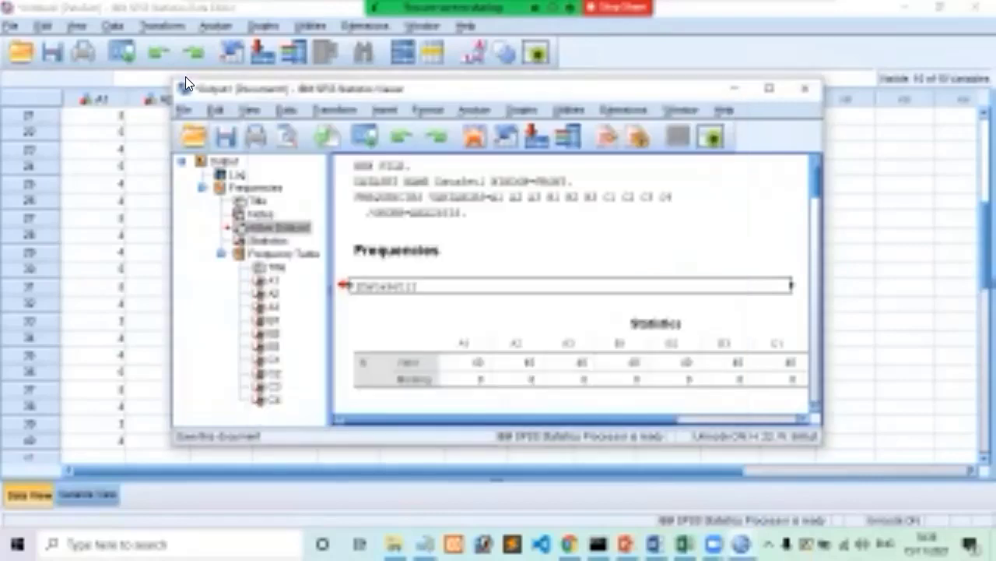